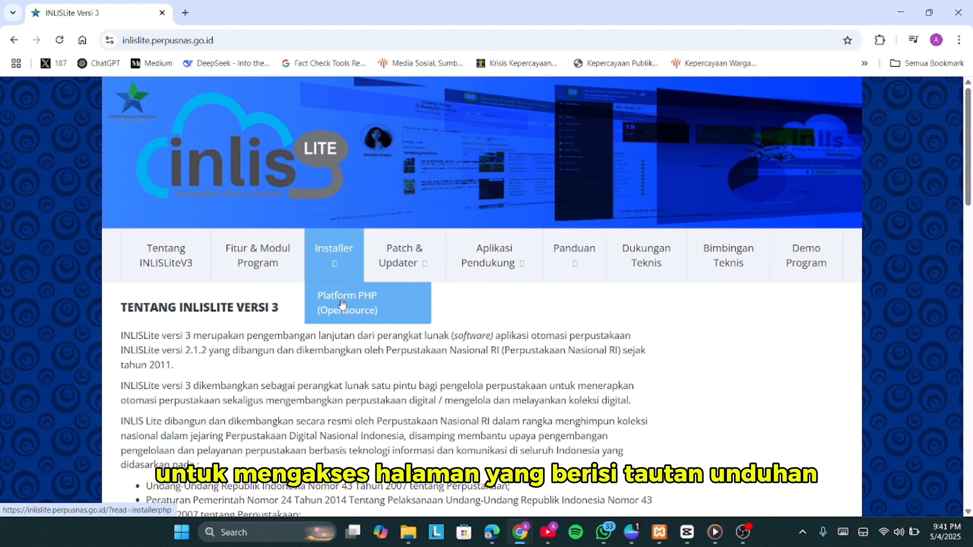
# Step: Download the portable package inlislitev32_phpxampp_portabel_10022021.7z from the Platform PHP (Opensource) installer page into the Downloads folder
pyautogui.click(343, 304)
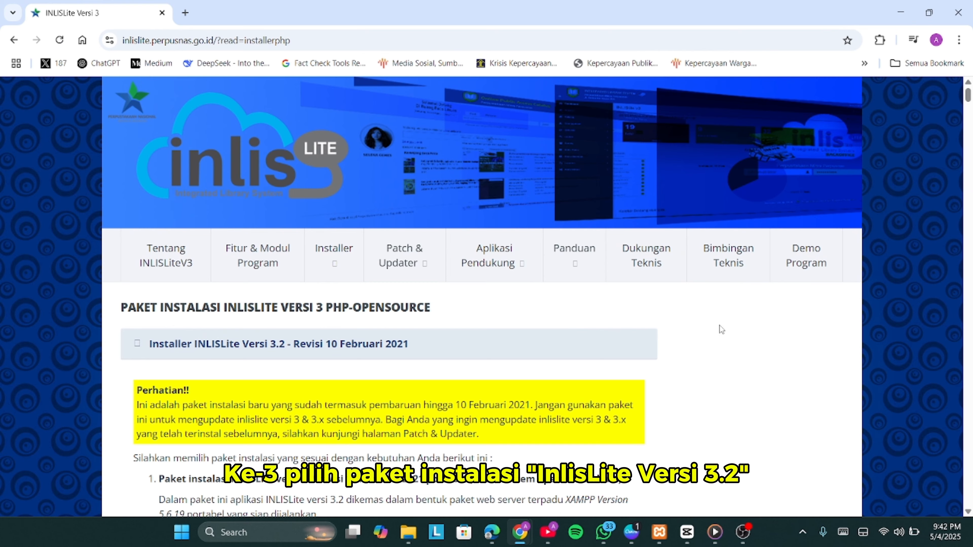
pyautogui.scroll(-2, 743, 396)
pyautogui.scroll(-2, 741, 393)
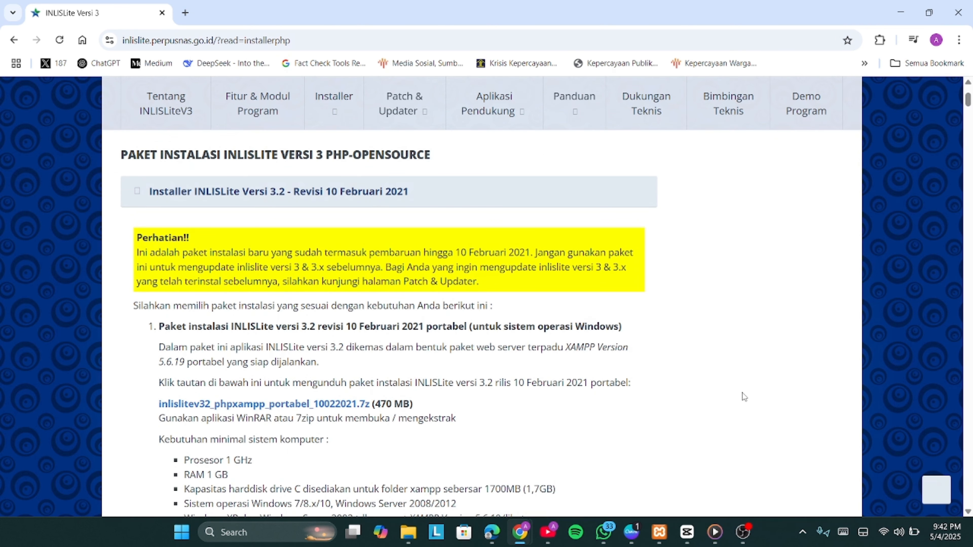
pyautogui.scroll(-5, 742, 393)
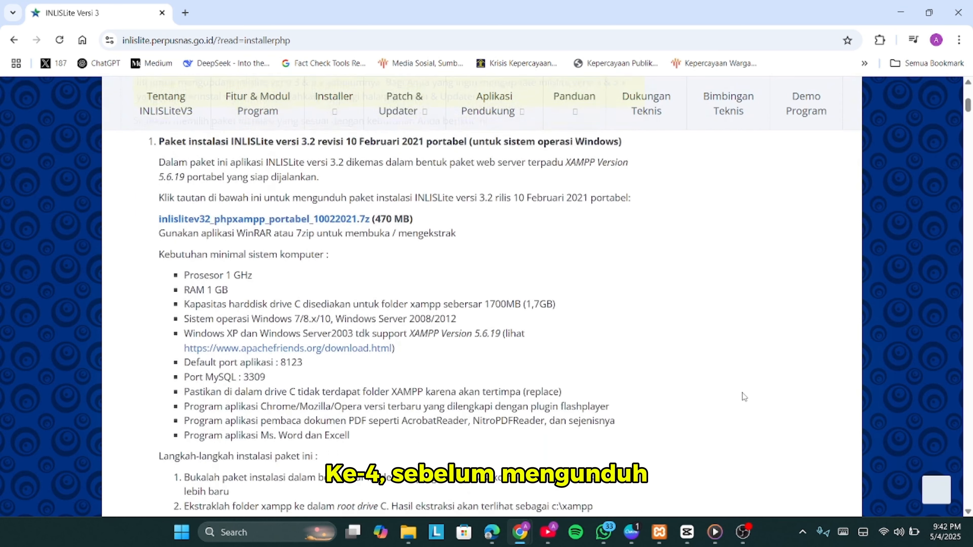
pyautogui.scroll(1, 742, 393)
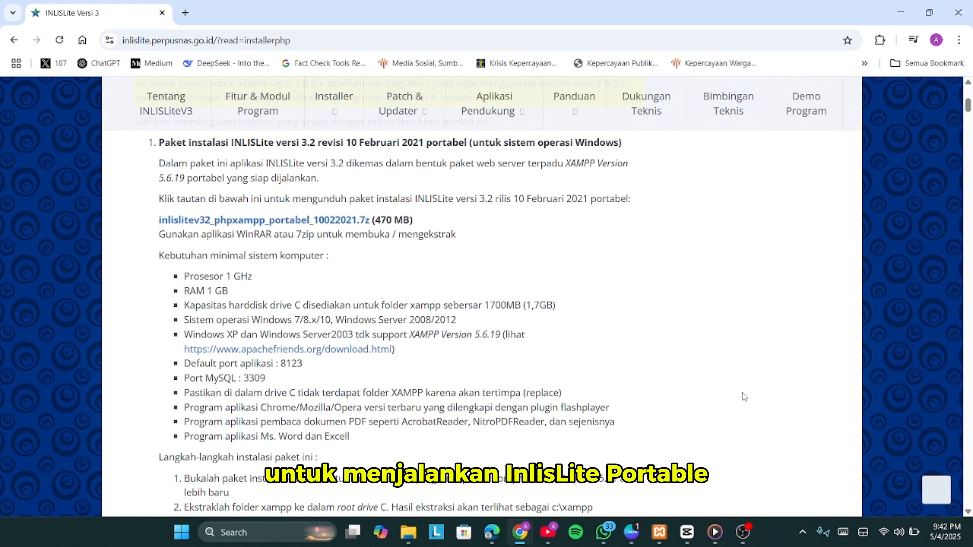
pyautogui.scroll(-3, 742, 393)
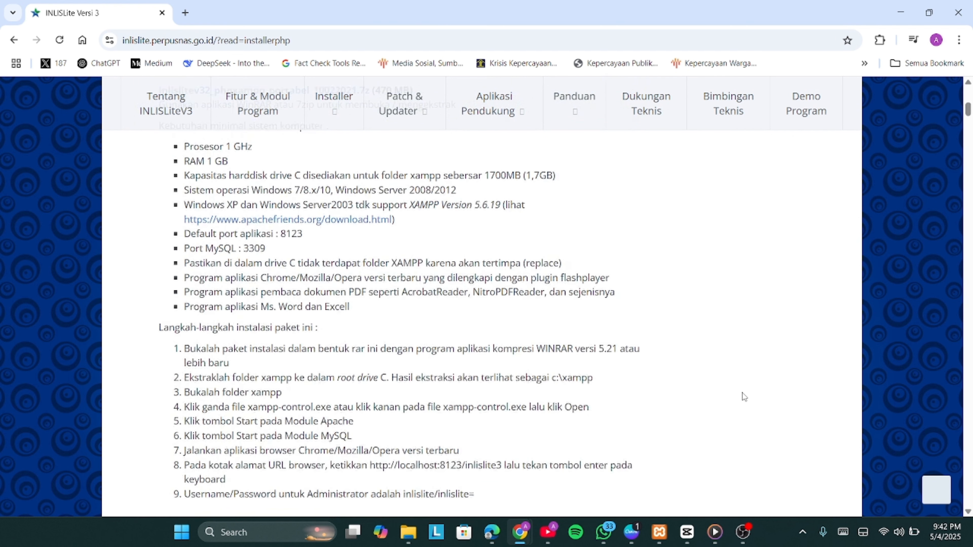
pyautogui.scroll(5, 742, 393)
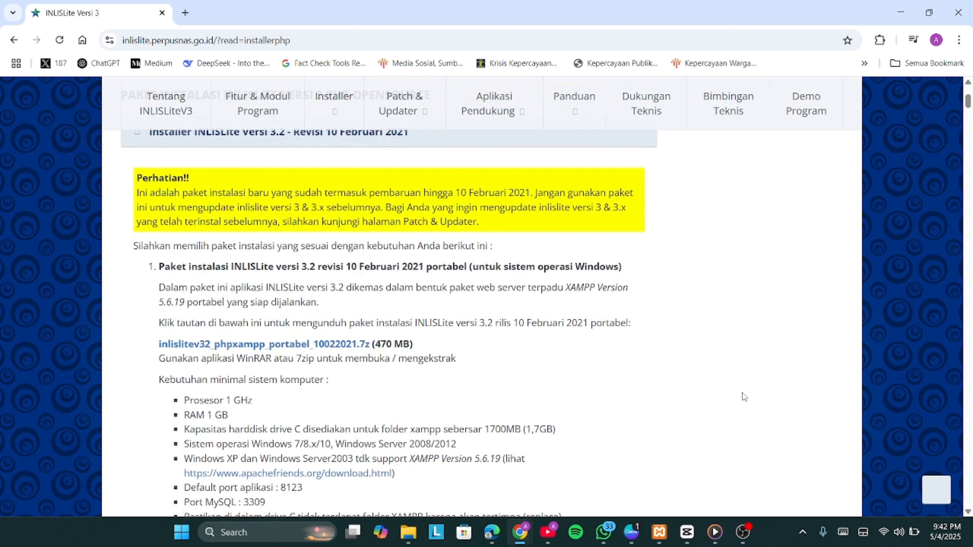
pyautogui.click(352, 345)
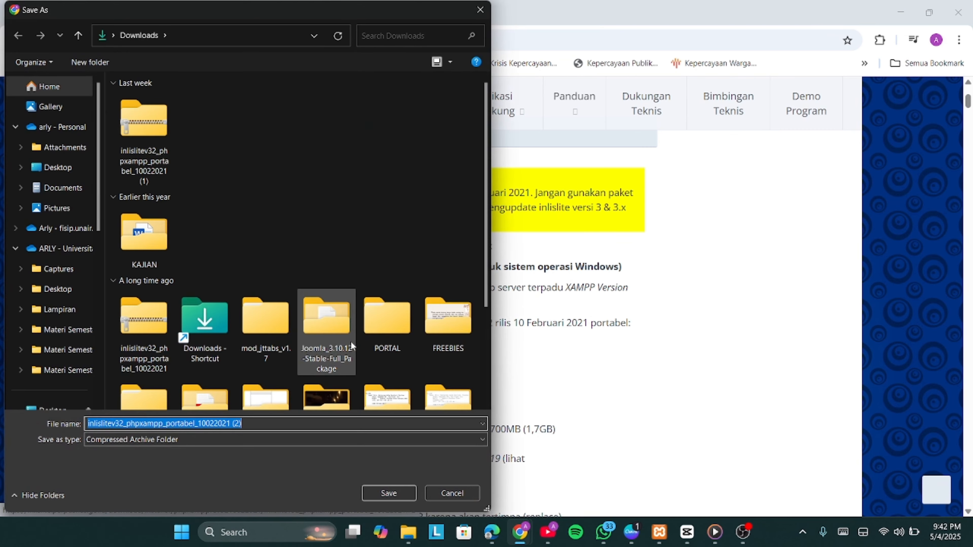
pyautogui.click(384, 494)
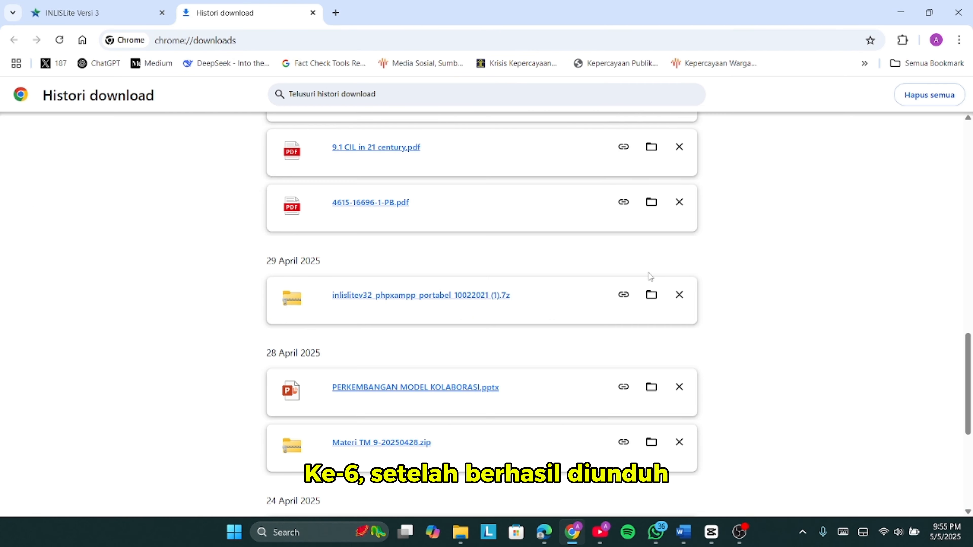
# Step: Show the downloaded inlislitev32_phpxampp_portabel_10022021 (1) archive in its folder and extract all its files to the Windows-SSD (C:) drive
pyautogui.click(652, 294)
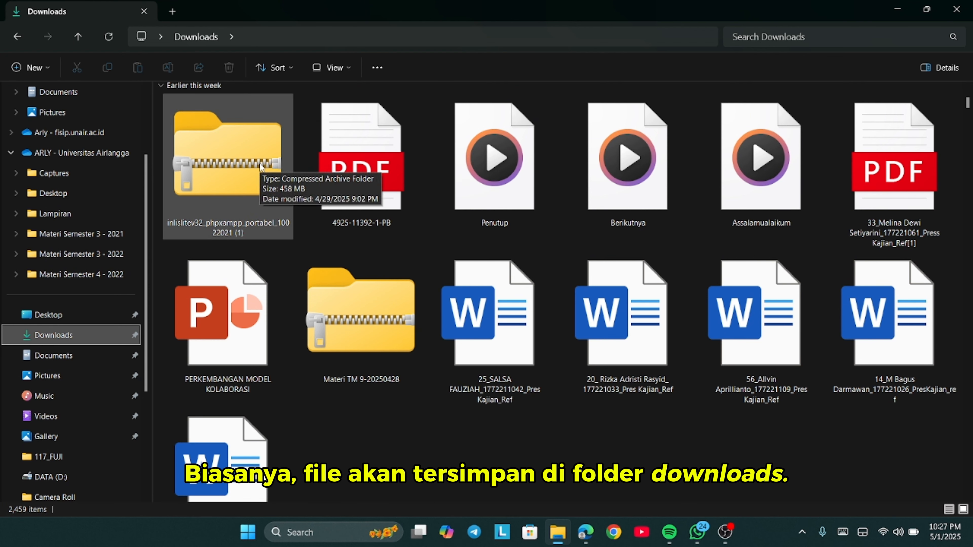
pyautogui.rightClick(249, 163)
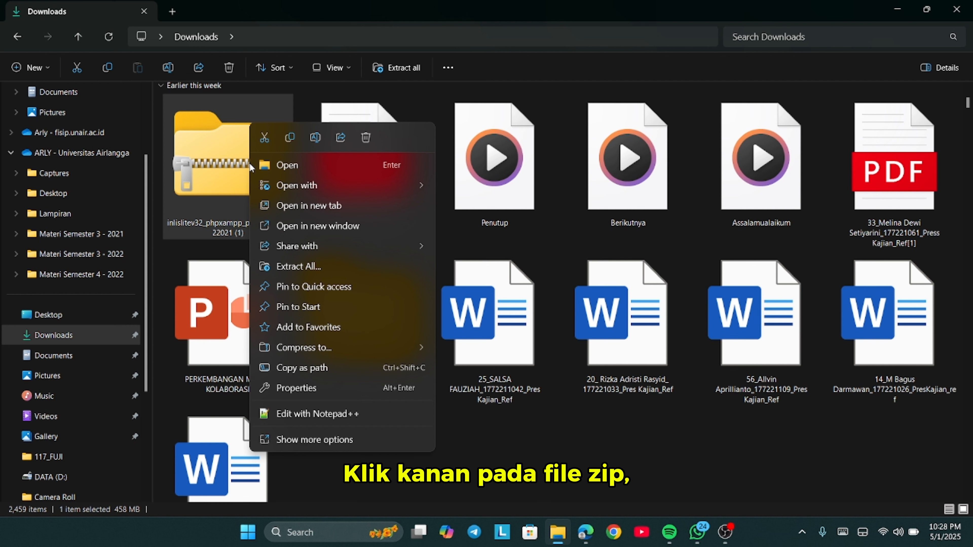
pyautogui.click(285, 267)
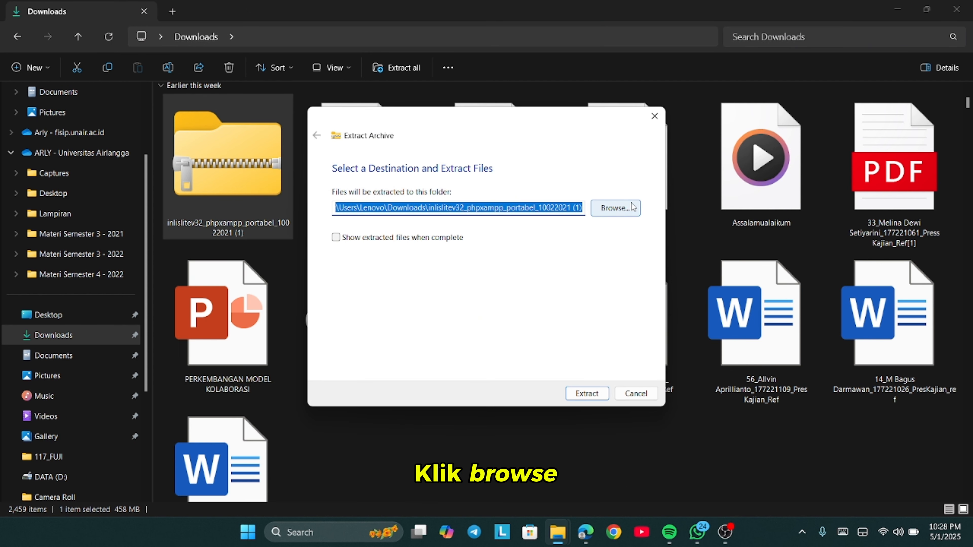
pyautogui.click(623, 207)
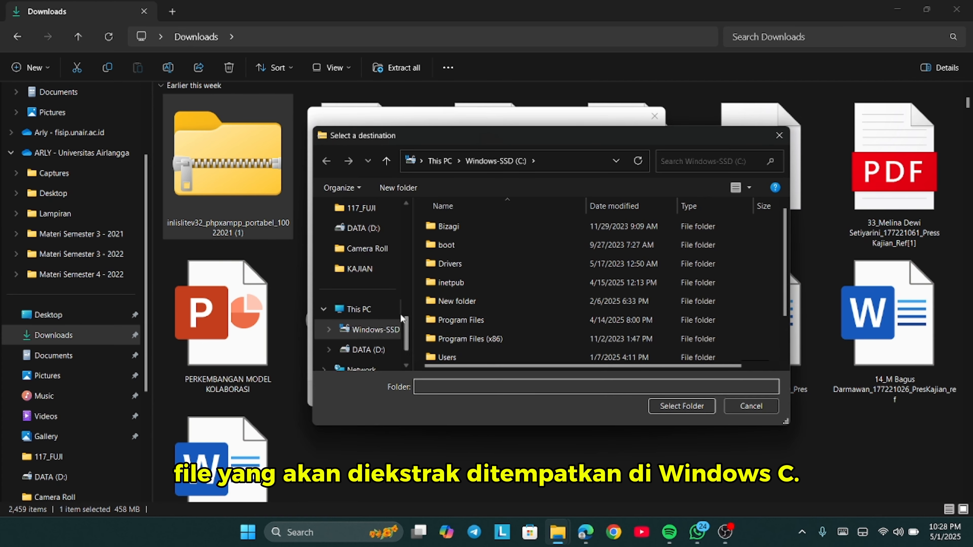
pyautogui.scroll(-1, 387, 309)
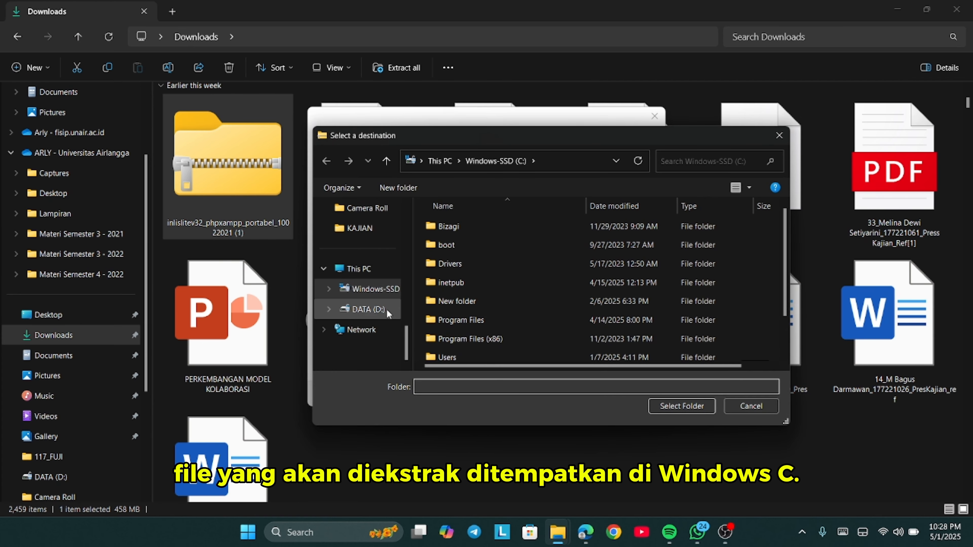
pyautogui.click(381, 289)
pyautogui.press('Return')
pyautogui.click(586, 395)
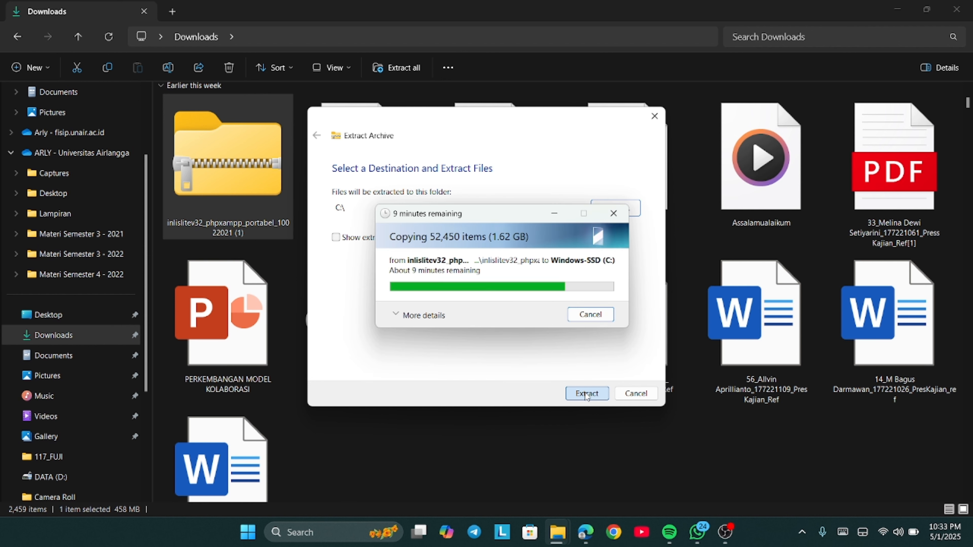
# Step: Open the extracted xampp folder on the Windows-SSD (C:) drive
pyautogui.scroll(-1, 70, 407)
pyautogui.scroll(-3, 70, 407)
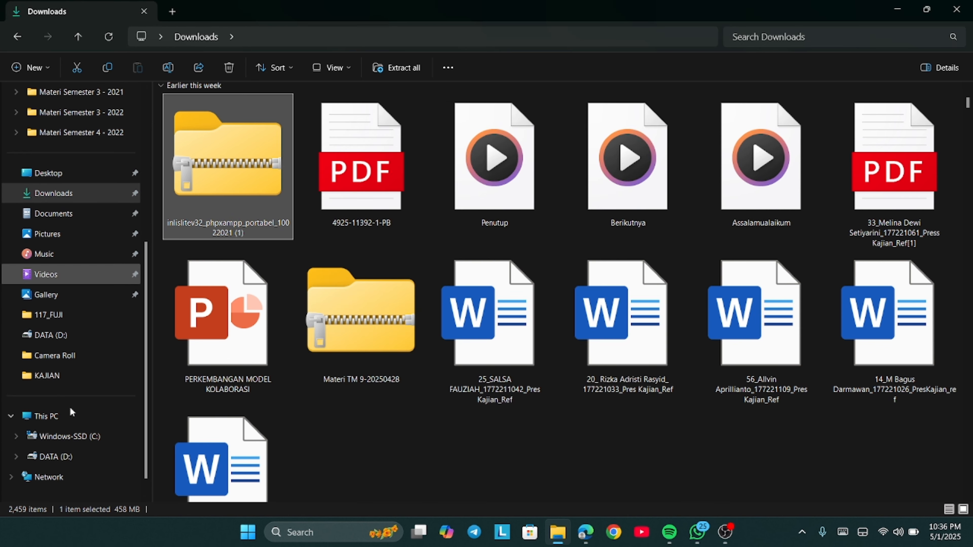
pyautogui.click(102, 440)
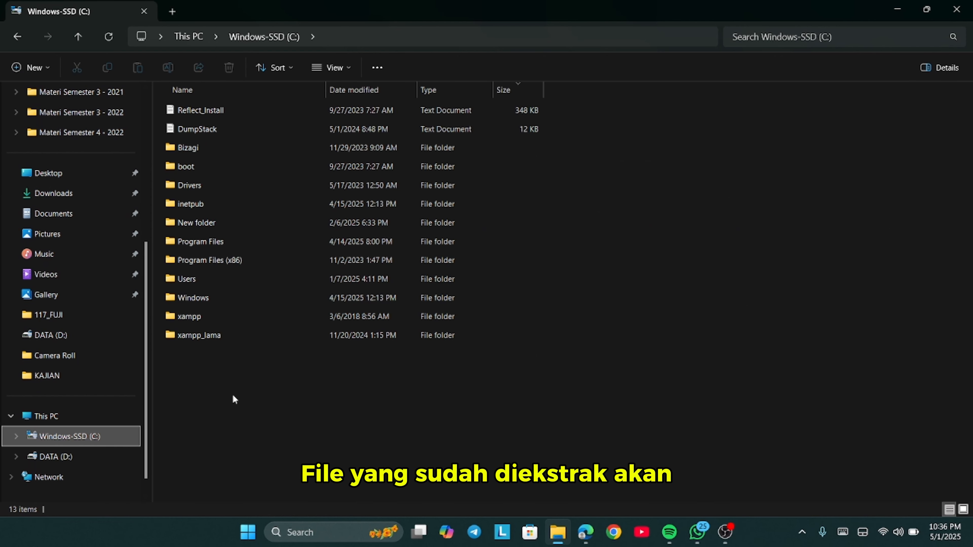
pyautogui.click(169, 318)
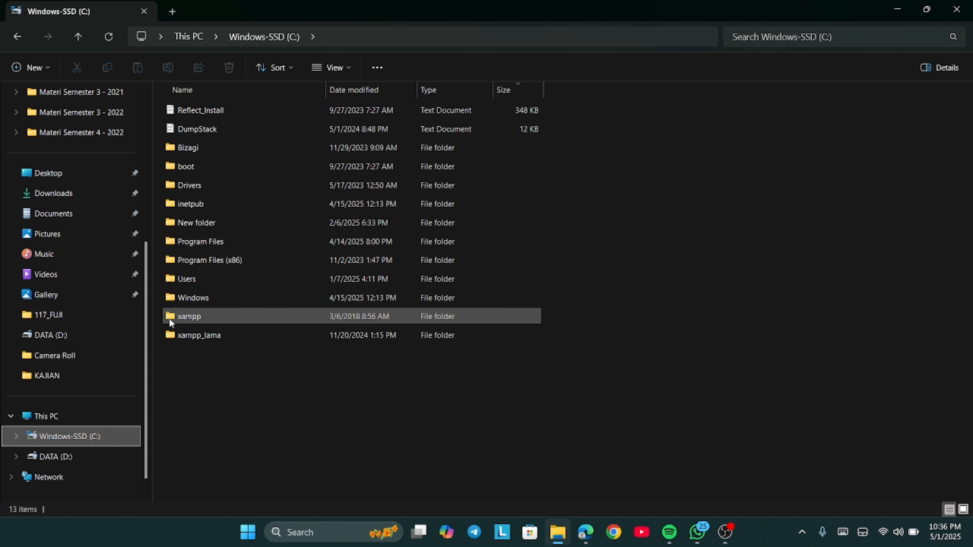
pyautogui.doubleClick(222, 317)
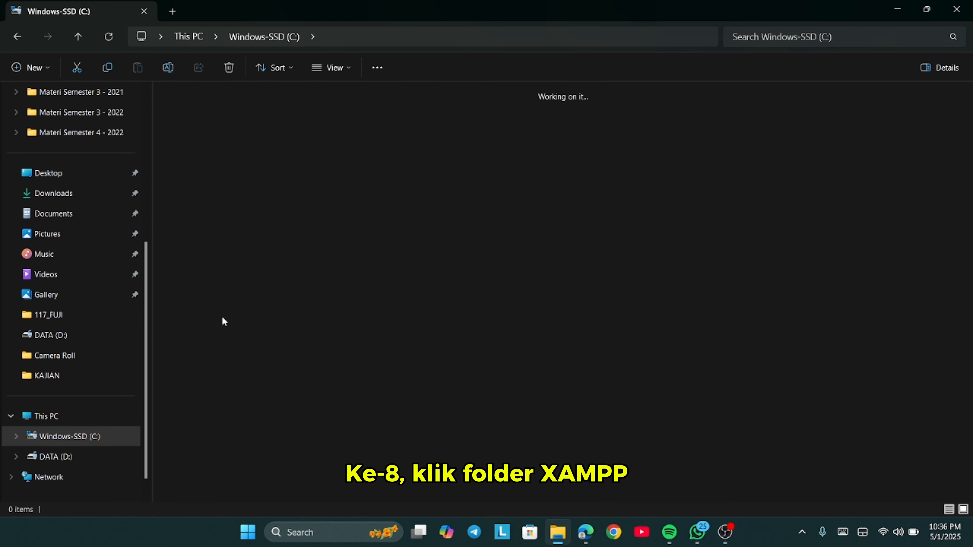
# Step: Launch xampp-control from the xampp folder and start the Apache and MySQL modules
pyautogui.scroll(-5, 549, 363)
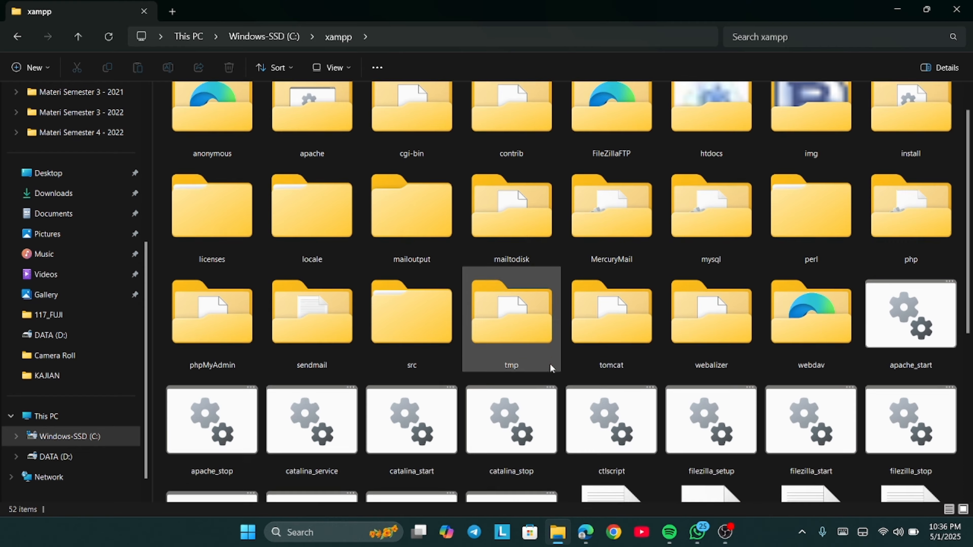
pyautogui.scroll(-2, 550, 364)
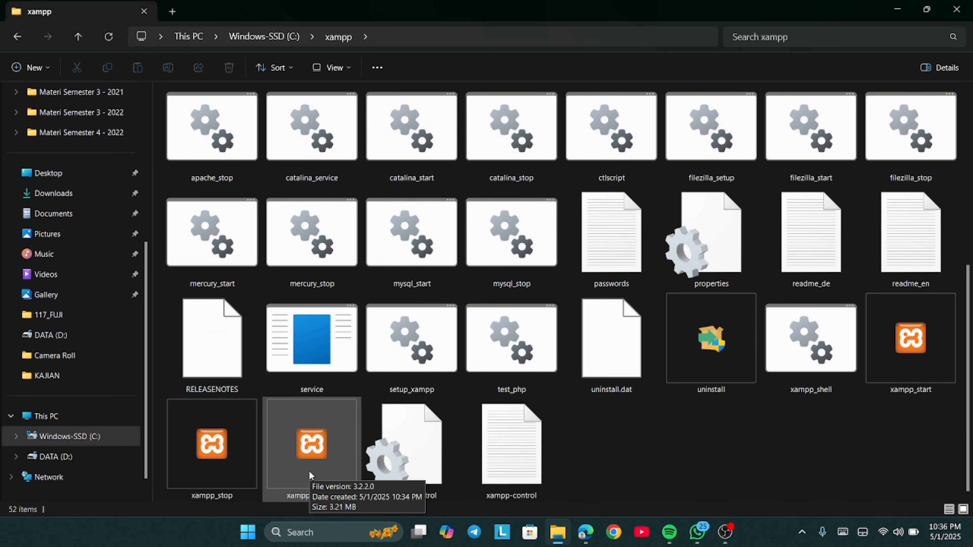
pyautogui.doubleClick(313, 450)
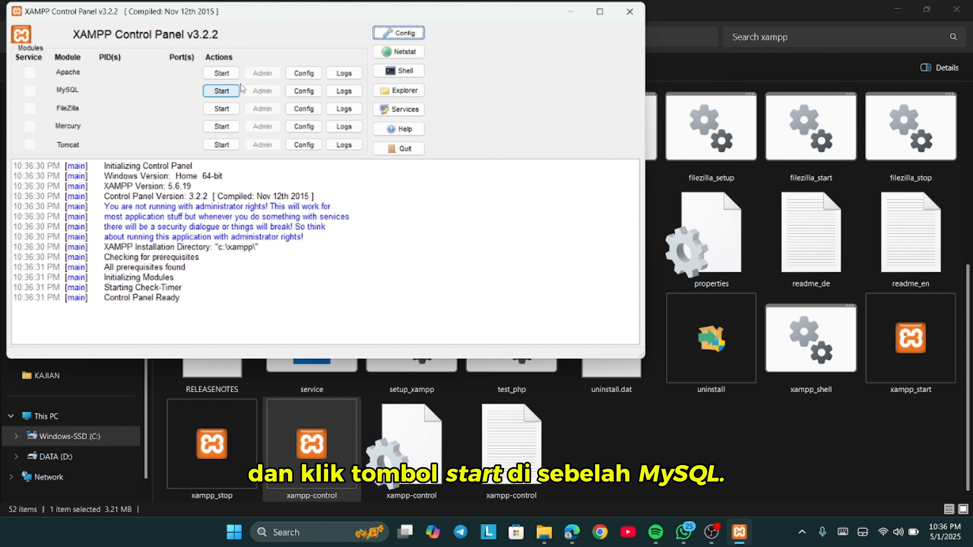
pyautogui.click(221, 74)
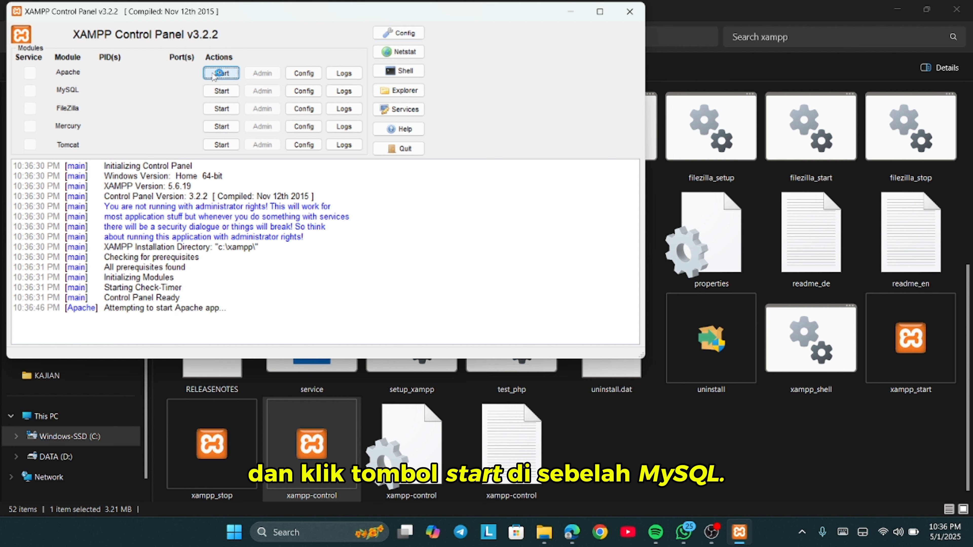
pyautogui.click(221, 90)
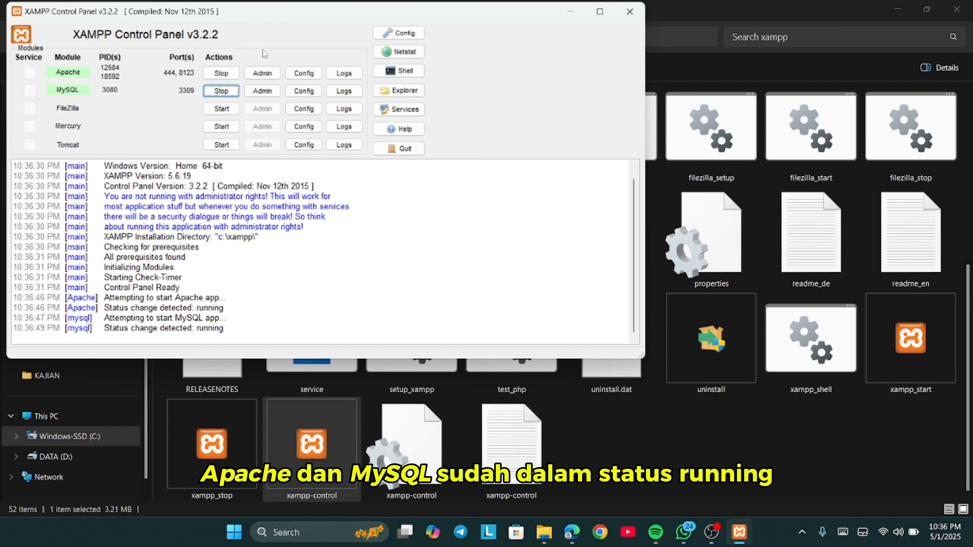
# Step: Open the INLISLite portal through Apache's admin page and go to the Back Office login
pyautogui.click(268, 75)
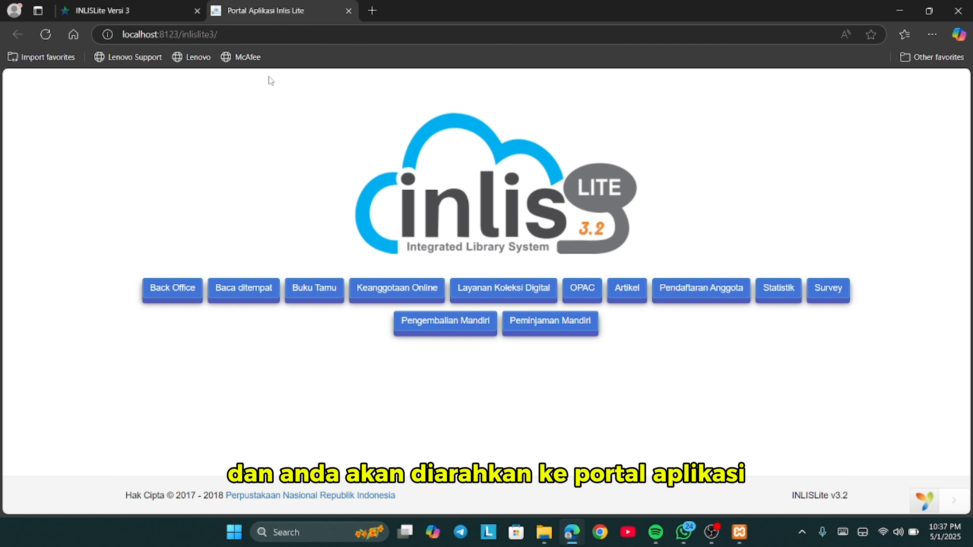
pyautogui.click(185, 294)
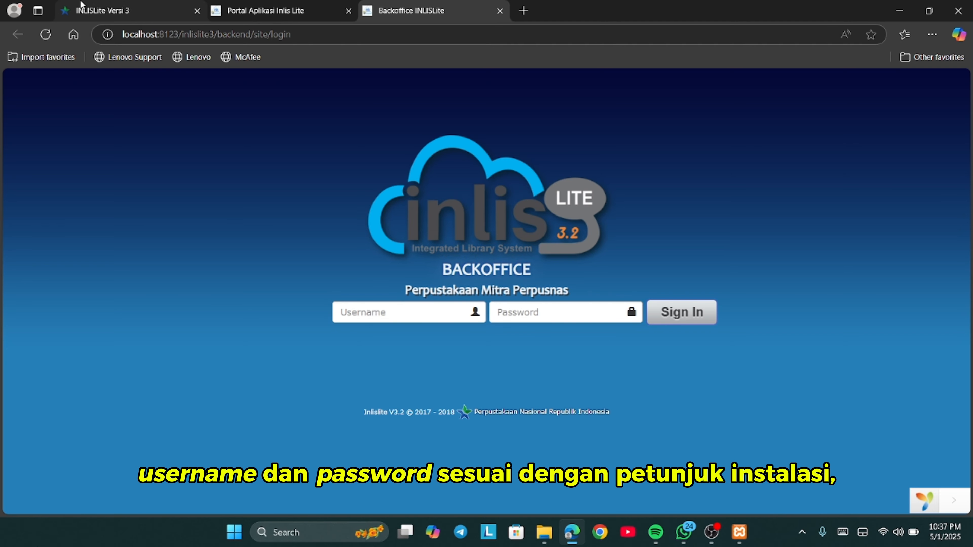
# Step: Look up the administrator login details in the installation steps on the INLISLite Platform PHP (Opensource) installer page
pyautogui.click(115, 11)
pyautogui.scroll(-5, 301, 313)
pyautogui.moveTo(334, 94)
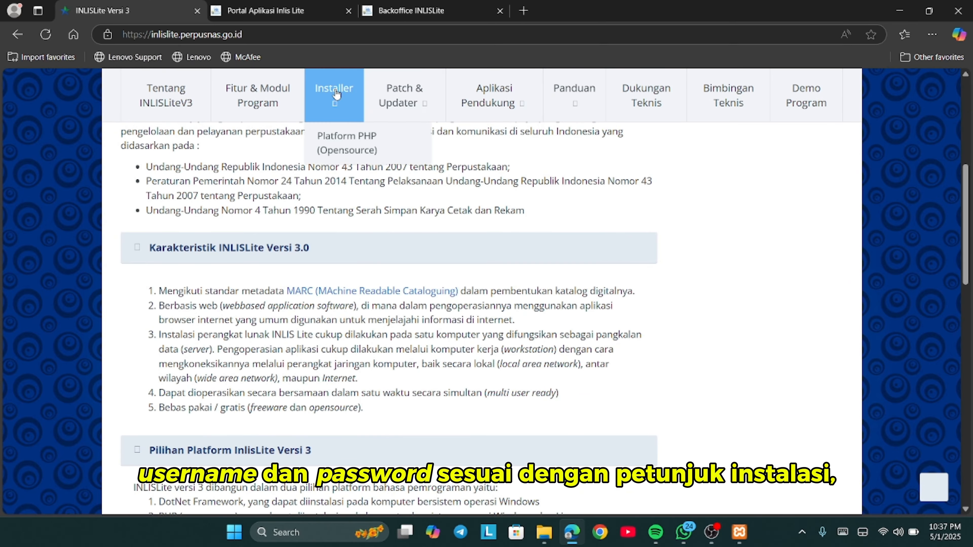
pyautogui.click(339, 132)
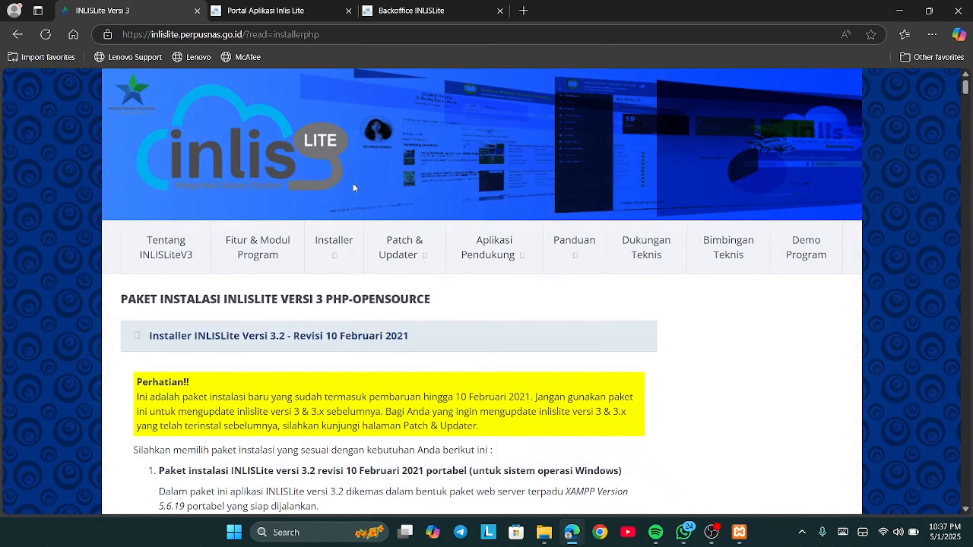
pyautogui.scroll(-10, 353, 183)
pyautogui.scroll(-3, 331, 492)
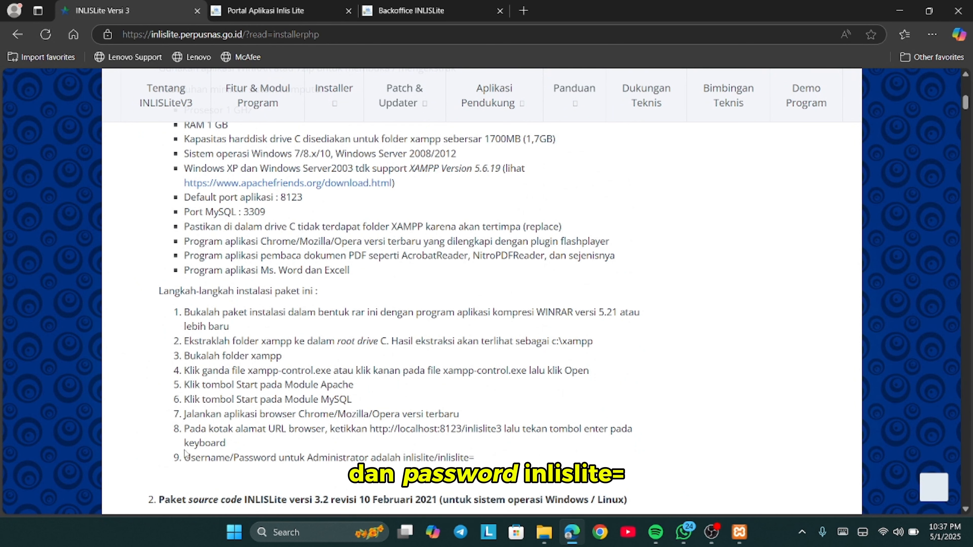
pyautogui.moveTo(186, 458); pyautogui.dragTo(475, 458)
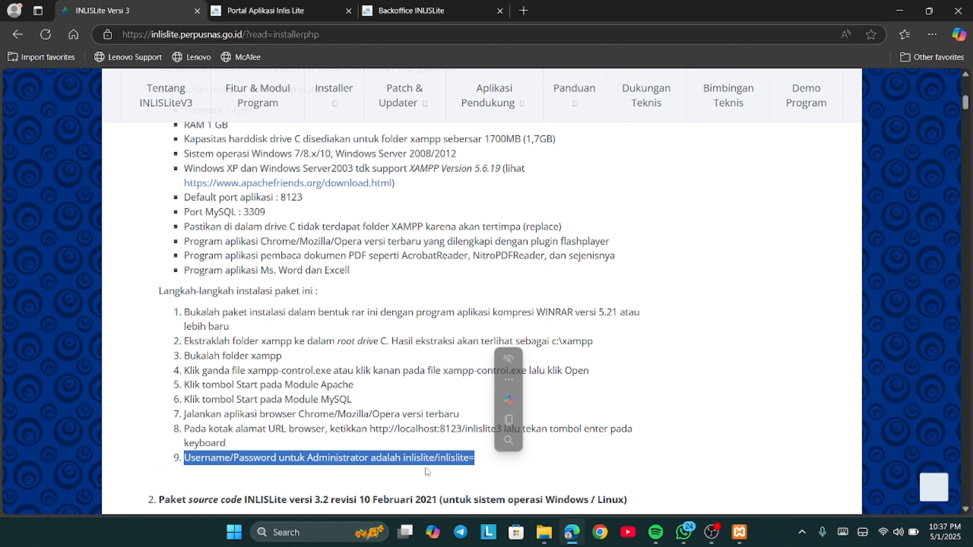
# Step: Sign in to the Back Office with the username inlislite and the administrator password
pyautogui.click(440, 10)
pyautogui.click(381, 312)
pyautogui.write('inlislite')
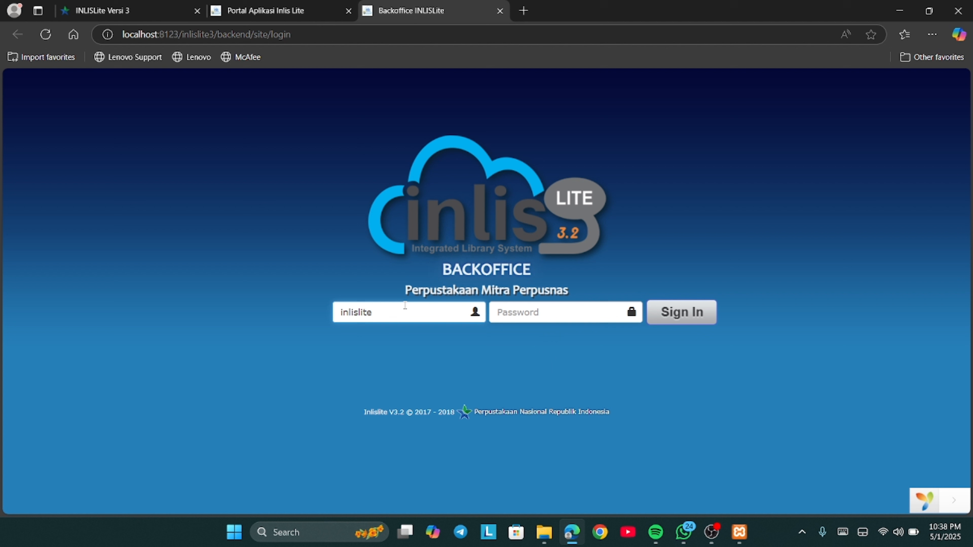
pyautogui.click(579, 309)
pyautogui.write('inlislite=')
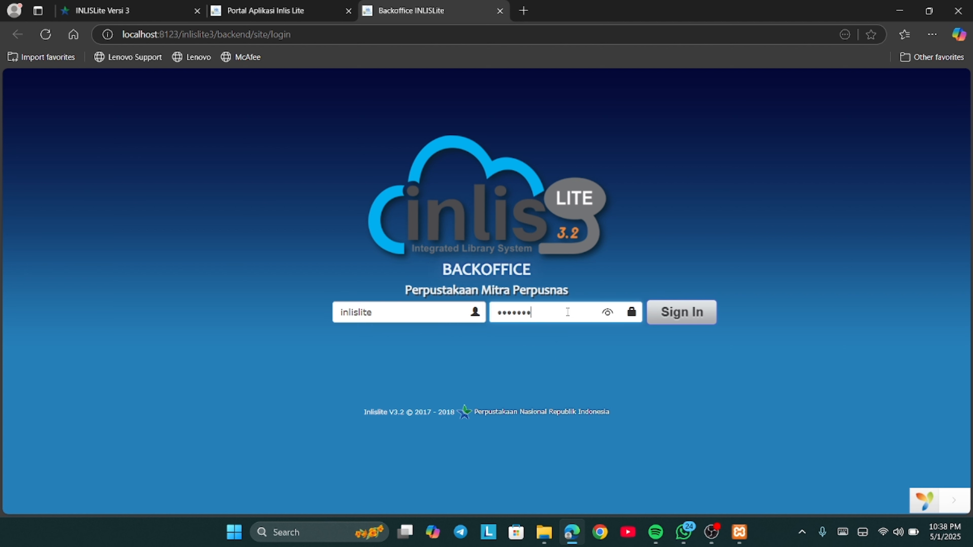
pyautogui.click(608, 312)
pyautogui.click(678, 313)
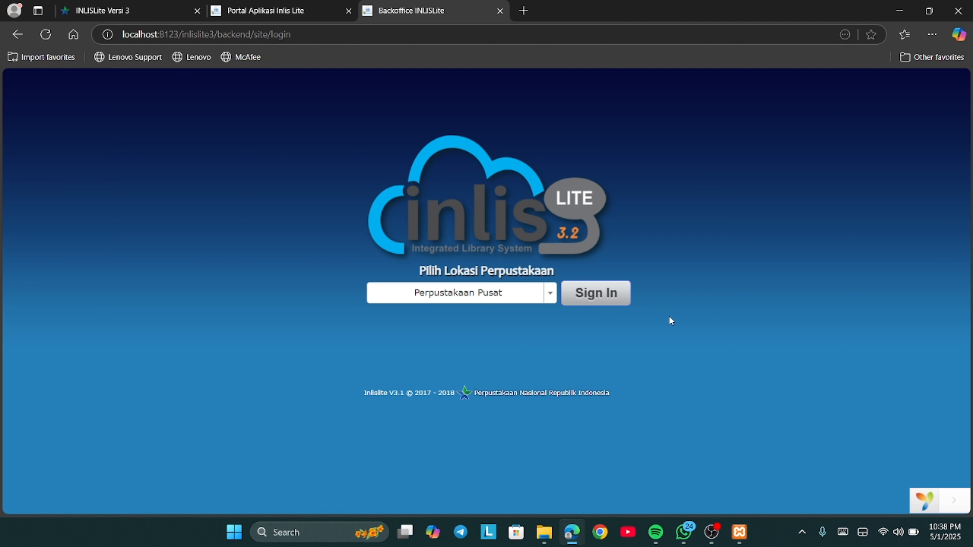
# Step: Keep Perpustakaan Pusat as the library location and complete the sign-in to the Back Office
pyautogui.click(546, 298)
pyautogui.click(546, 300)
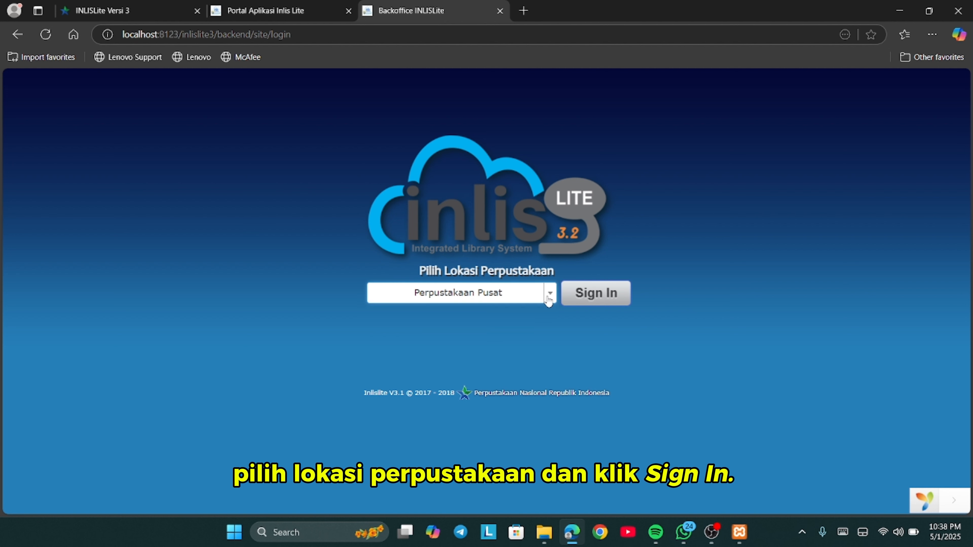
pyautogui.click(588, 303)
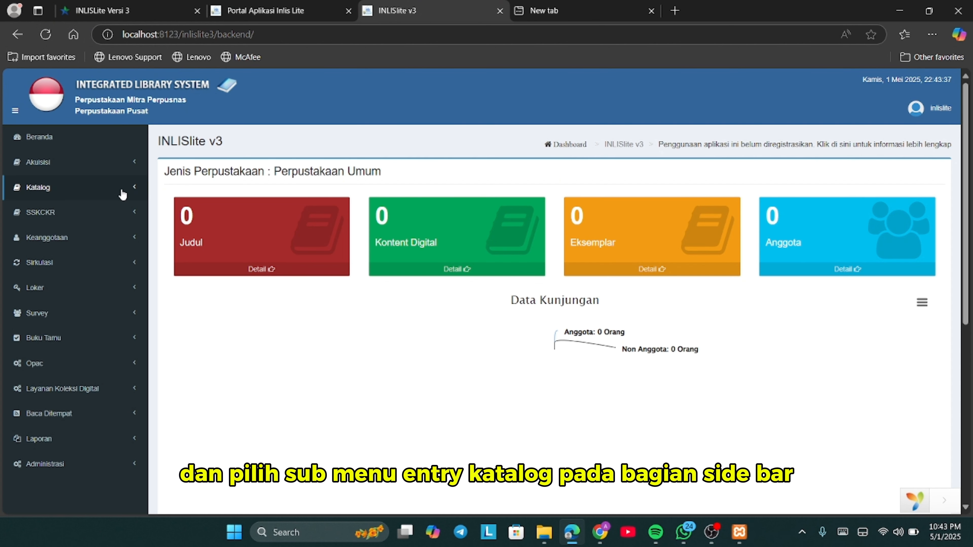
# Step: Open a new catalogue entry (Entri Katalog) and keep Monograf(Buku, Jurnal, Laporan, dll) as the material type
pyautogui.click(123, 198)
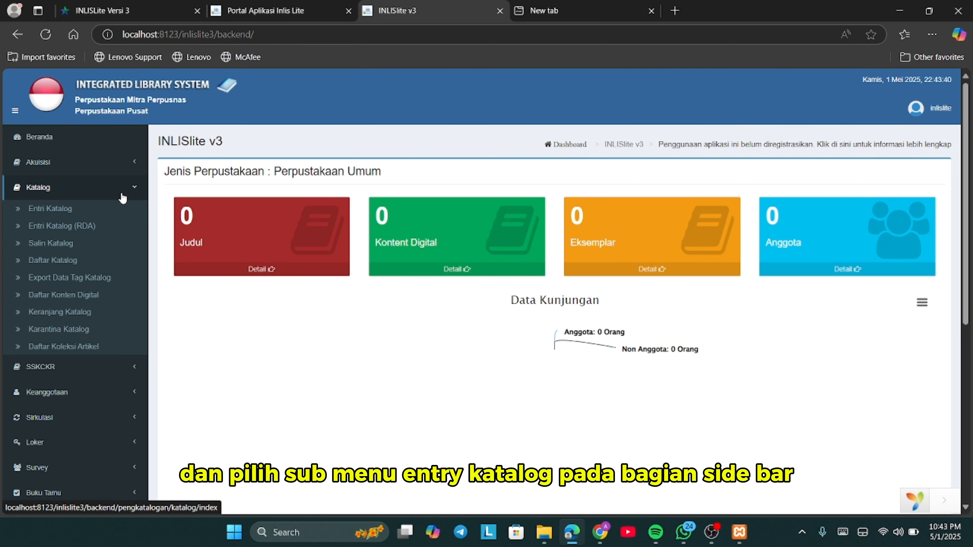
pyautogui.click(56, 211)
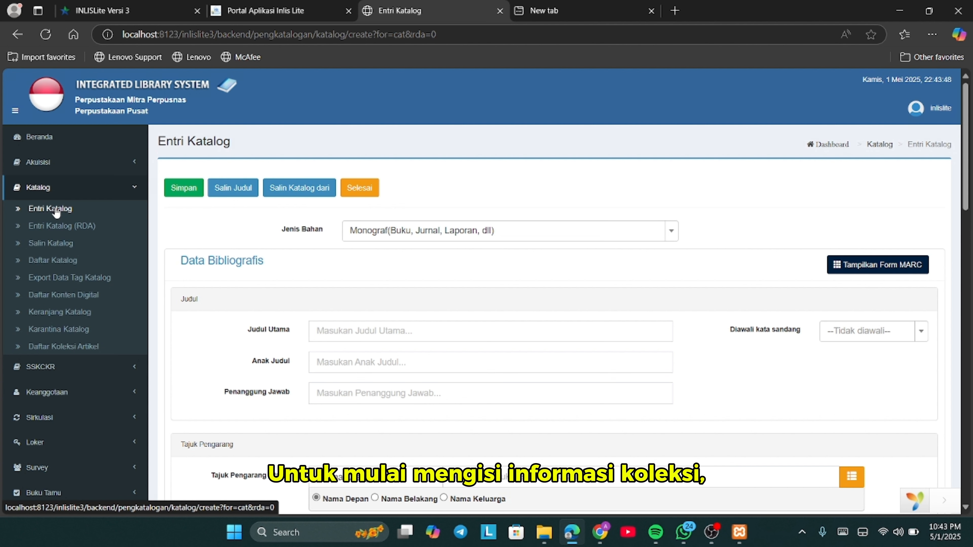
pyautogui.click(409, 233)
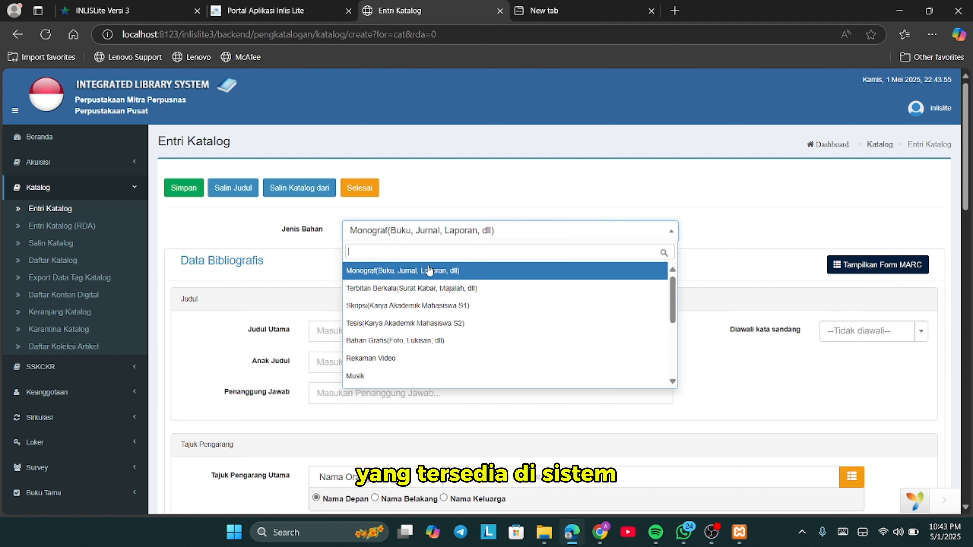
pyautogui.scroll(-5, 441, 286)
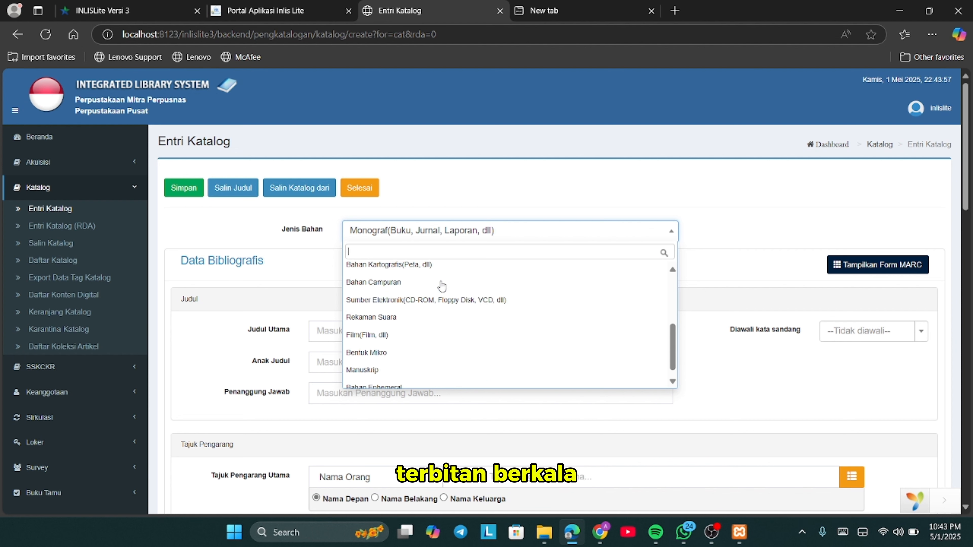
pyautogui.scroll(5, 442, 285)
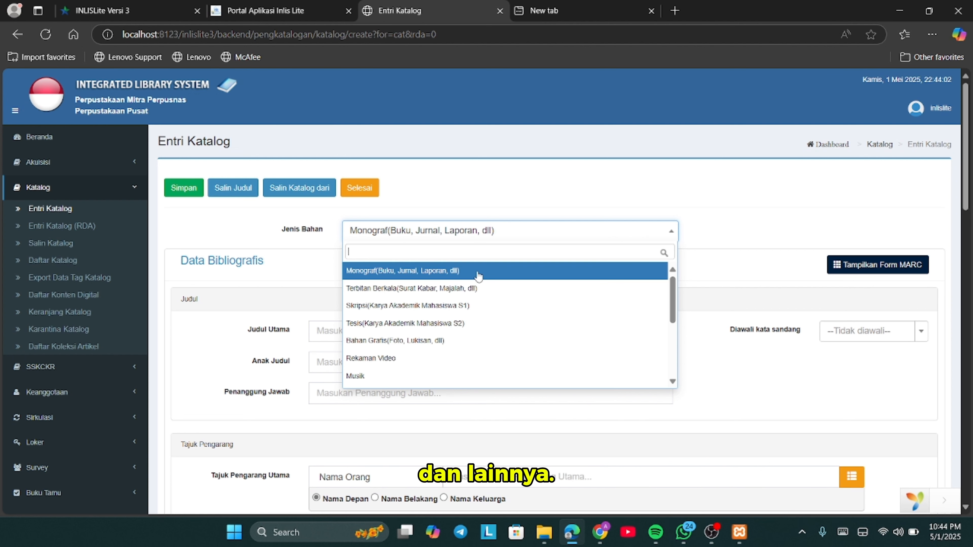
pyautogui.click(478, 272)
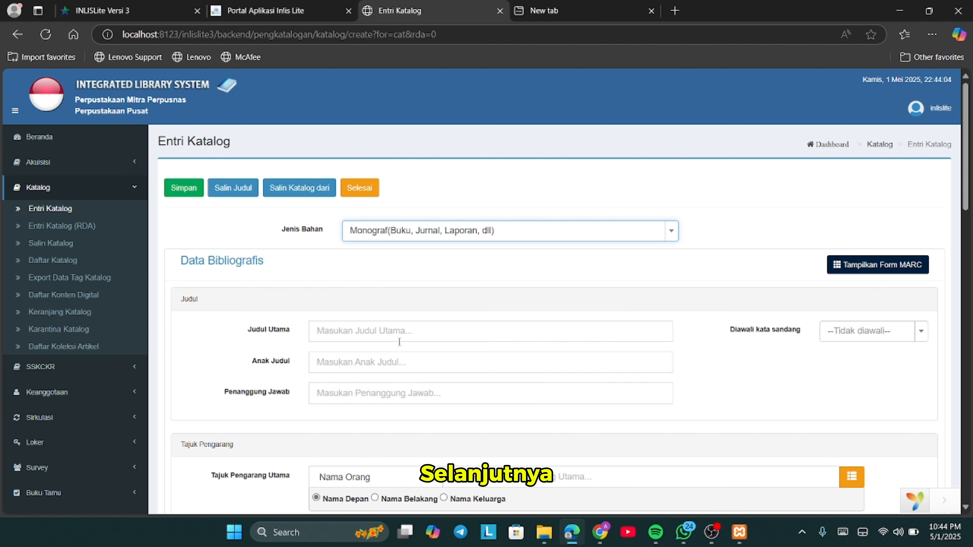
# Step: Enter Laskar pelangi as the main title and Andrea Hirata as the statement of responsibility (Penanggung Jawab)
pyautogui.scroll(-2, 441, 340)
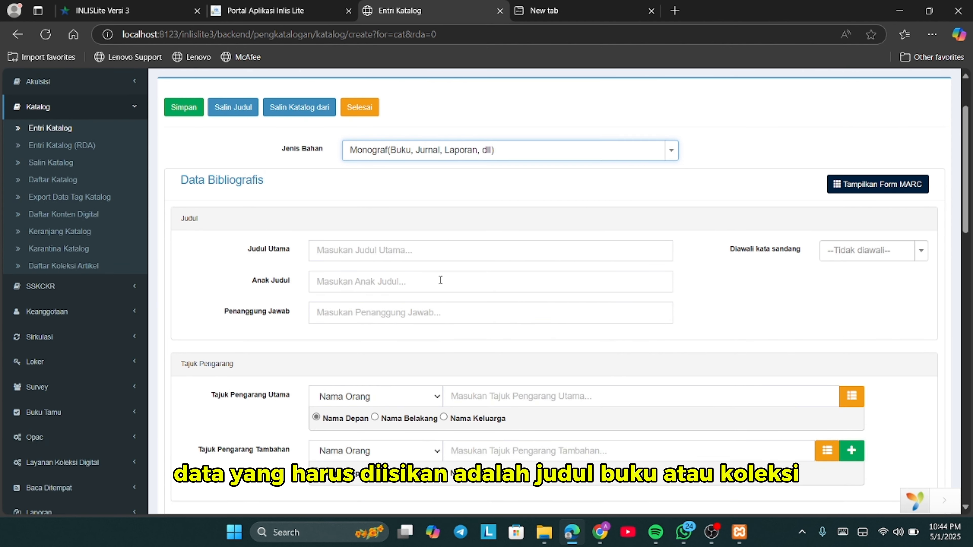
pyautogui.click(447, 258)
pyautogui.write('Laskar pelangi')
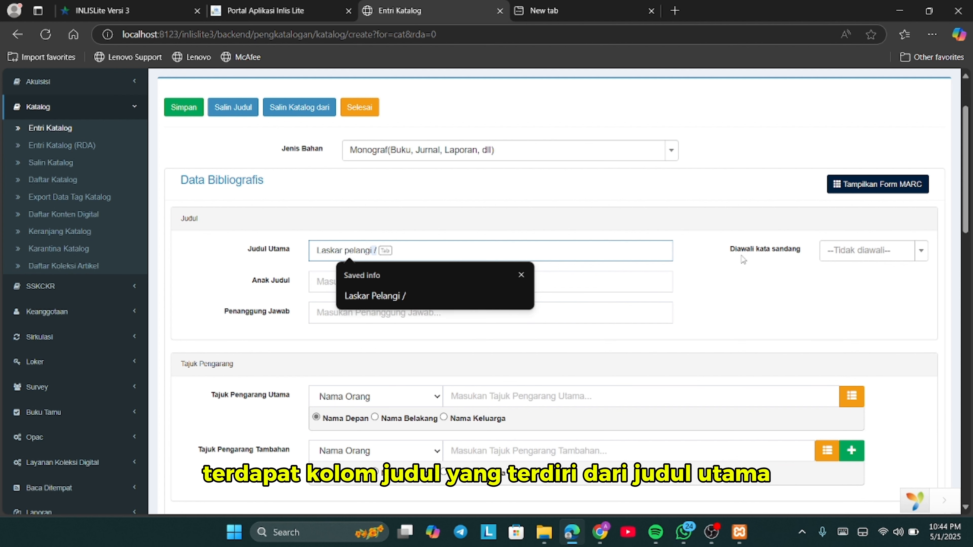
pyautogui.click(458, 319)
pyautogui.write('Andrea')
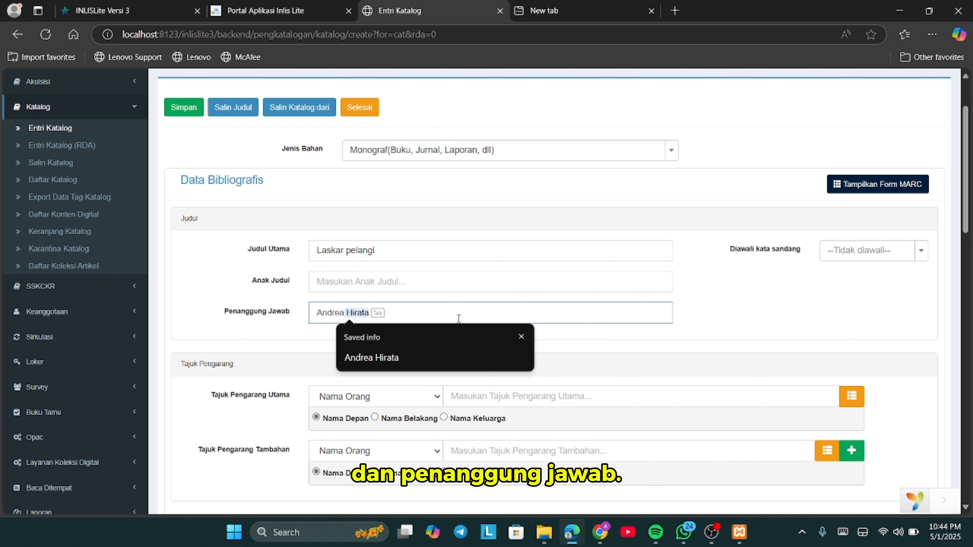
pyautogui.press('Tab')
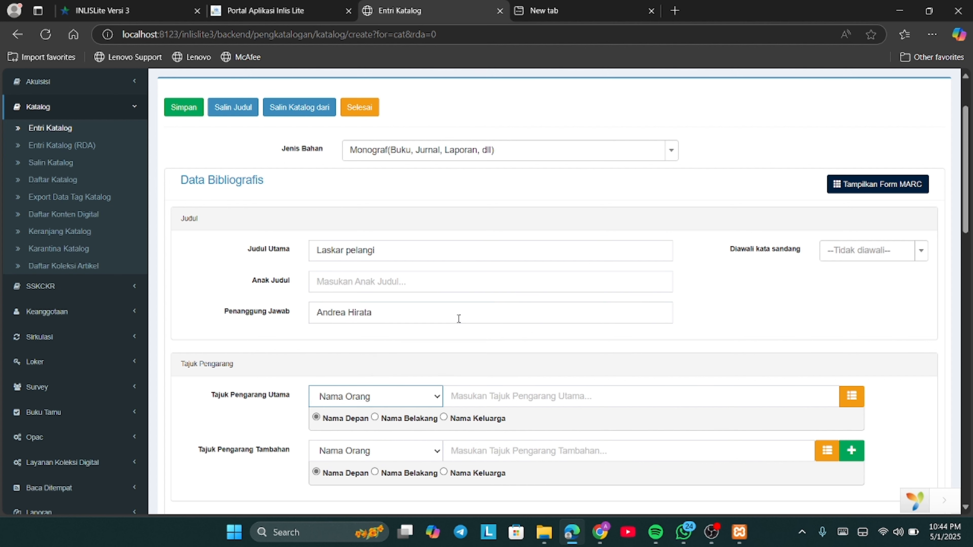
# Step: Enter Andrea Hirata as the main author heading (Tajuk Pengarang Utama)
pyautogui.scroll(-2, 456, 319)
pyautogui.scroll(-2, 552, 340)
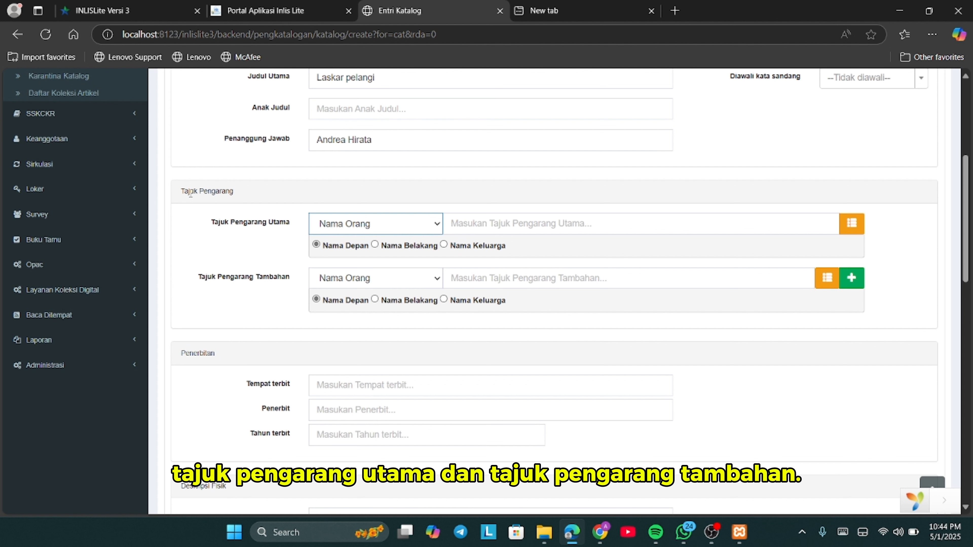
pyautogui.click(516, 217)
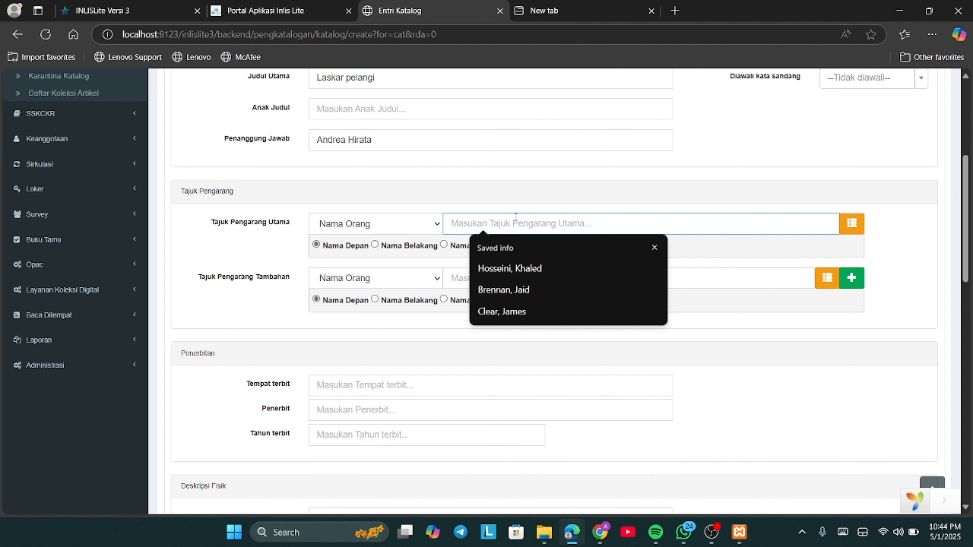
pyautogui.write('Andrea H')
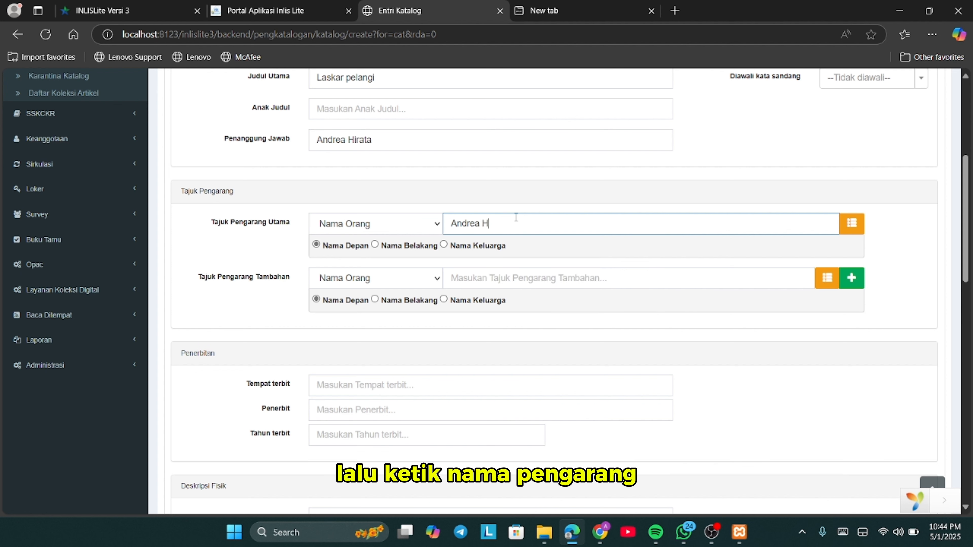
pyautogui.write('irata')
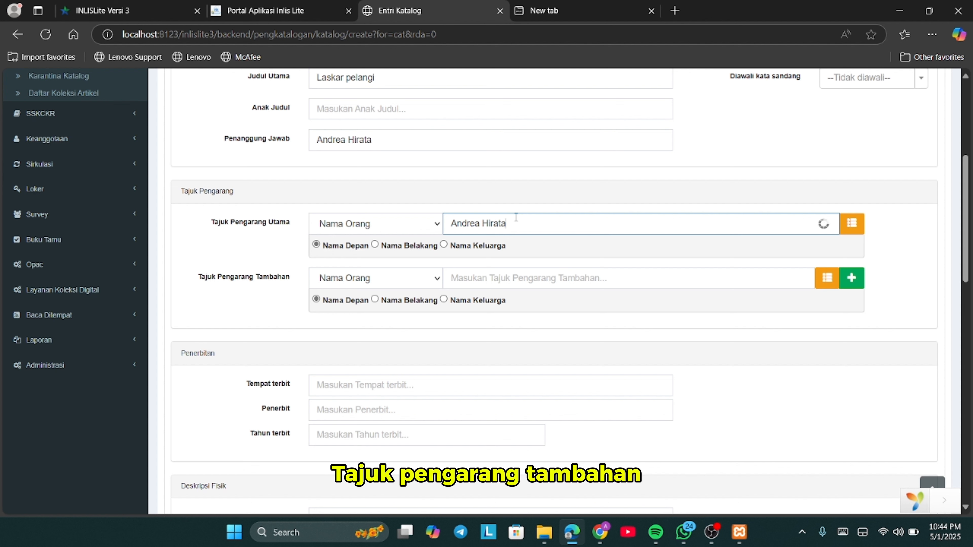
# Step: Add two extra rows for additional author headings (Tajuk Pengarang Tambahan) and delete both again, leaving the heading blank
pyautogui.click(606, 276)
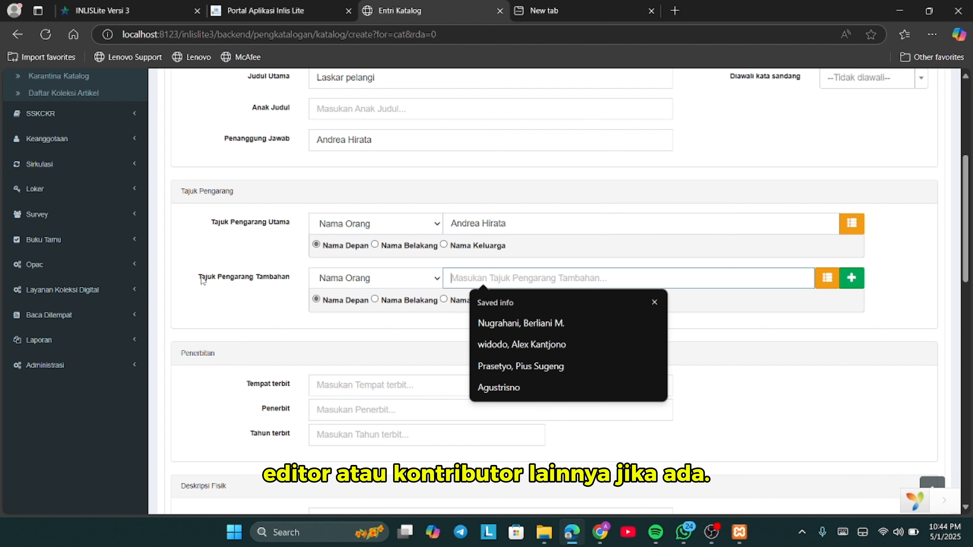
pyautogui.click(910, 284)
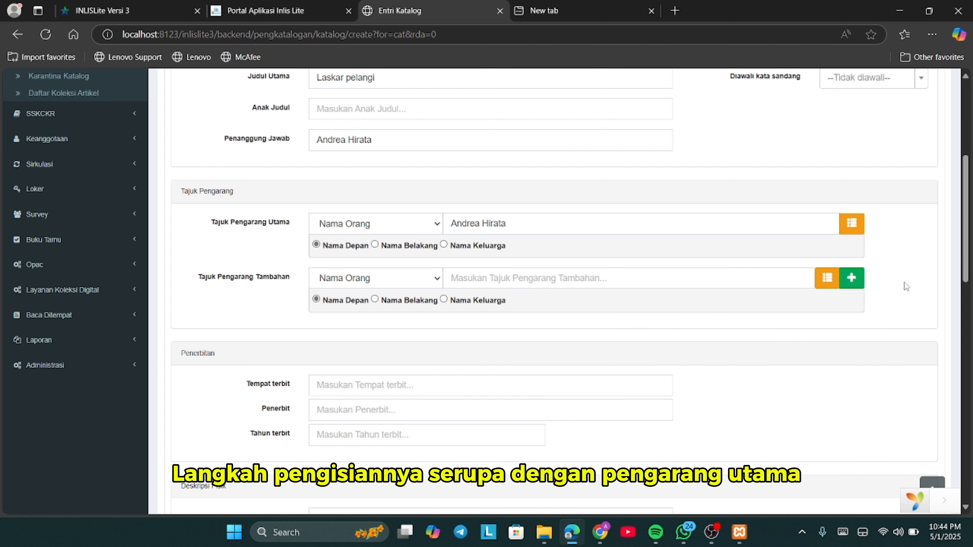
pyautogui.click(852, 278)
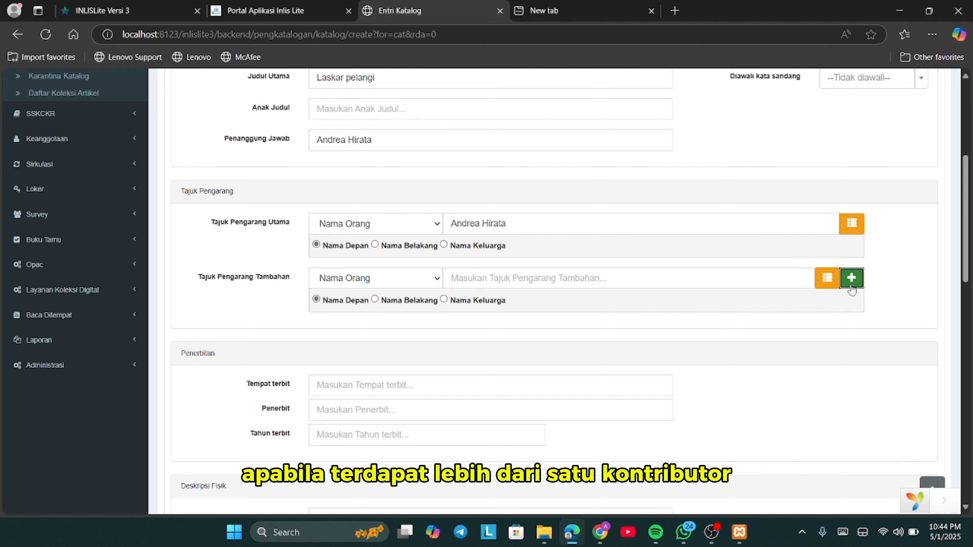
pyautogui.click(851, 278)
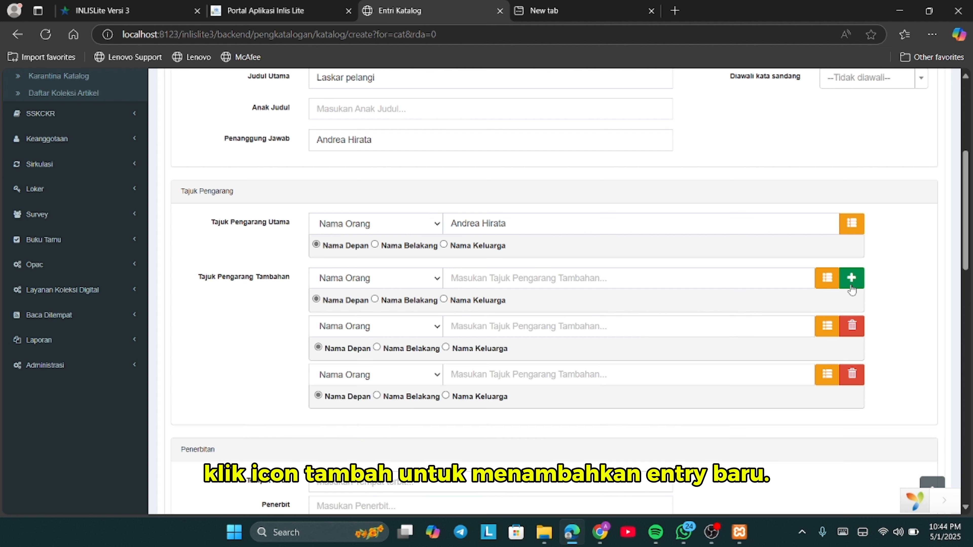
pyautogui.click(855, 326)
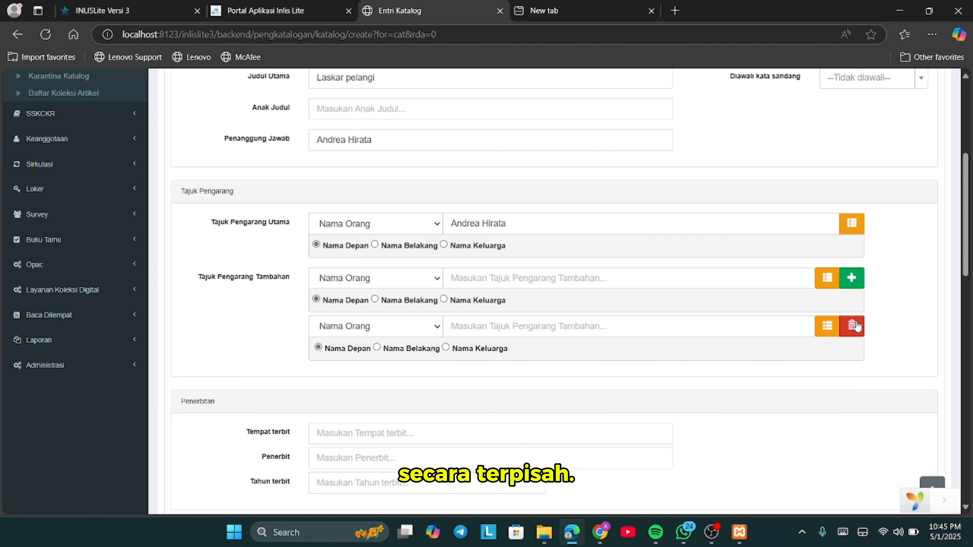
pyautogui.click(855, 326)
# Step: Fill in the publication details with place Yogyakarta, publisher Bentang and year 2008
pyautogui.scroll(-5, 856, 321)
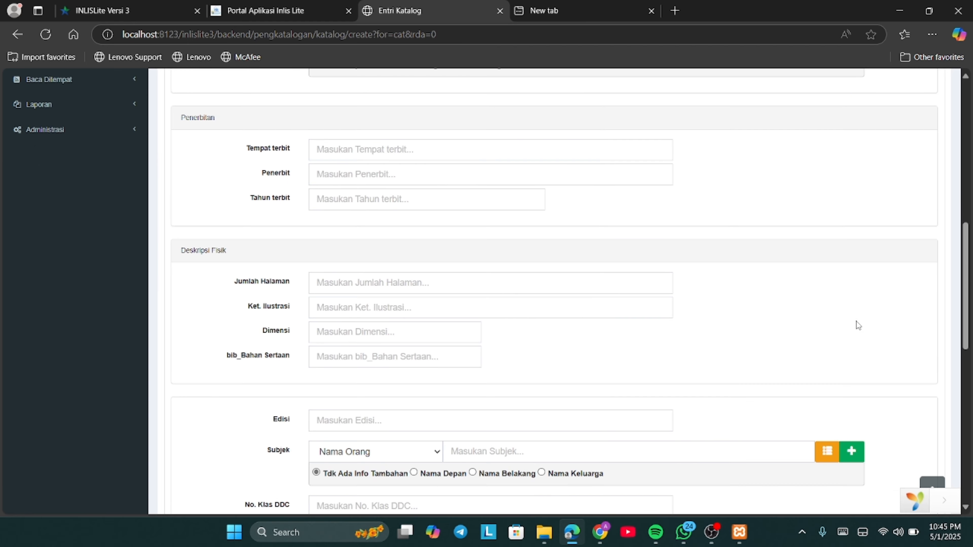
pyautogui.click(488, 154)
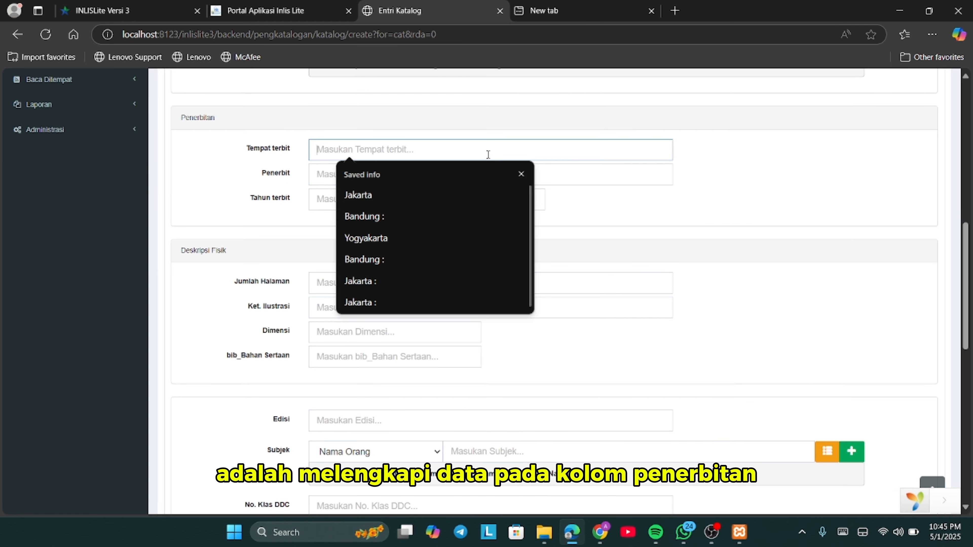
pyautogui.write('Yogyakarta')
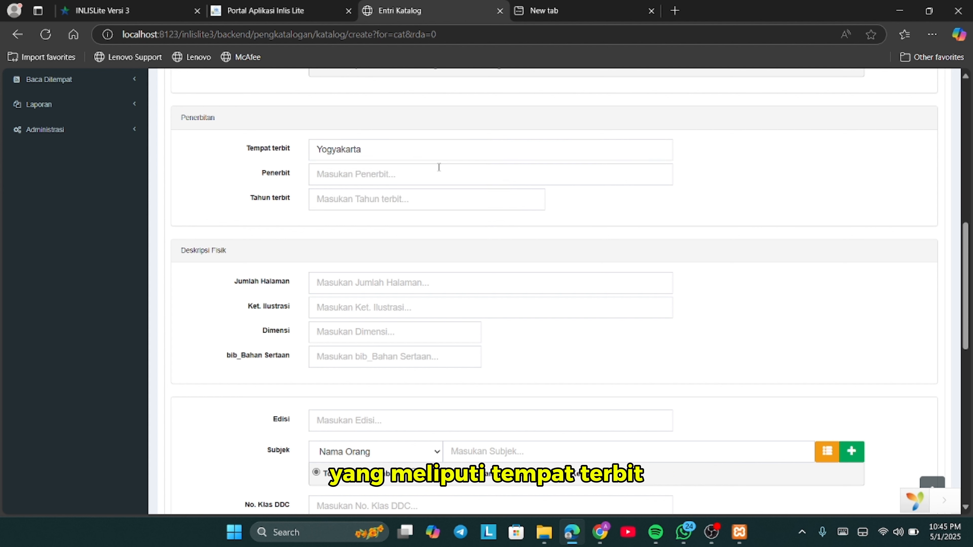
pyautogui.click(440, 167)
pyautogui.write('Bentang')
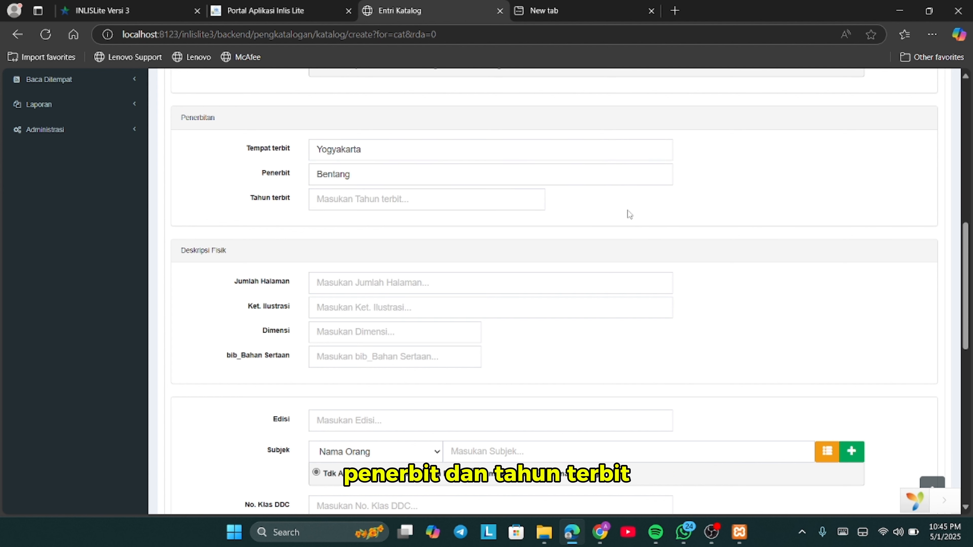
pyautogui.click(480, 204)
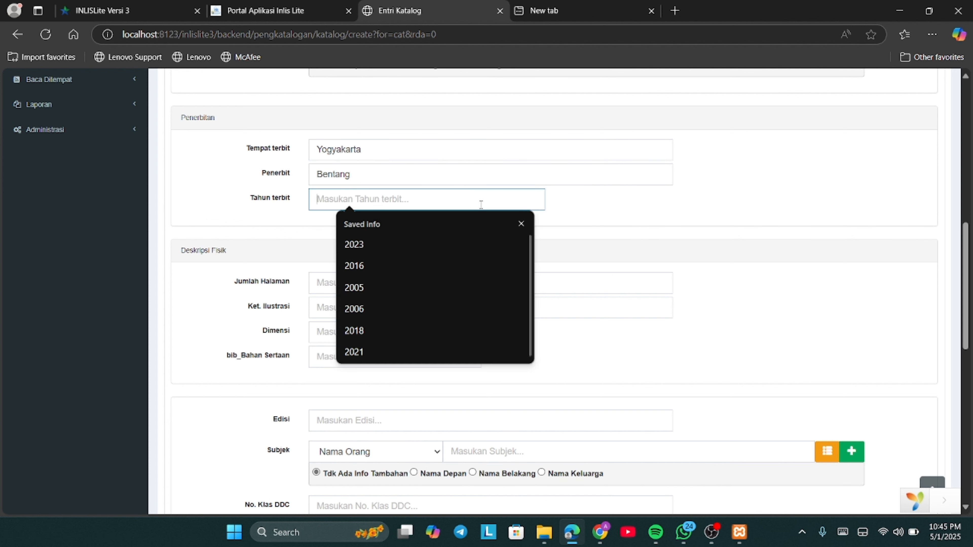
pyautogui.write('2008')
pyautogui.click(695, 222)
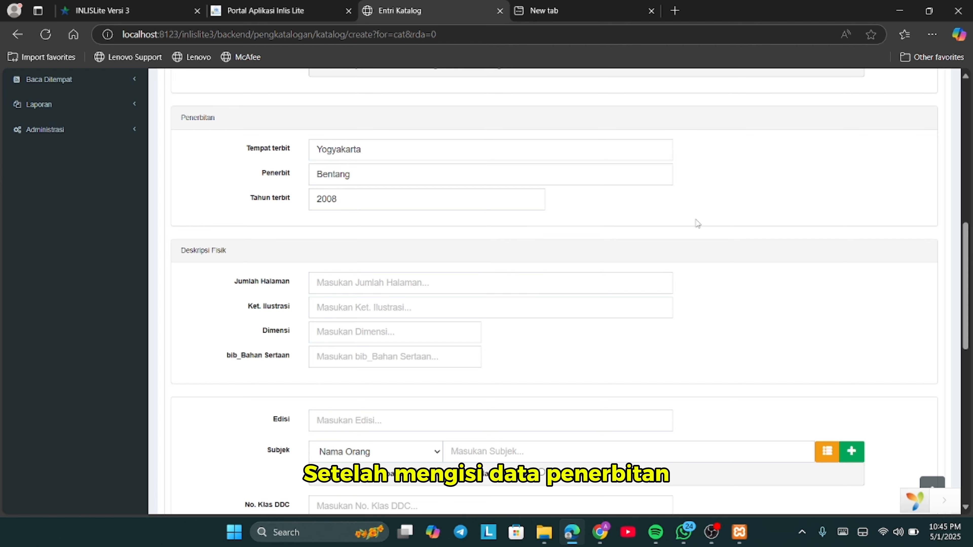
# Step: Enter xiv, 534 halaman as the number of pages in the physical description
pyautogui.scroll(-4, 697, 224)
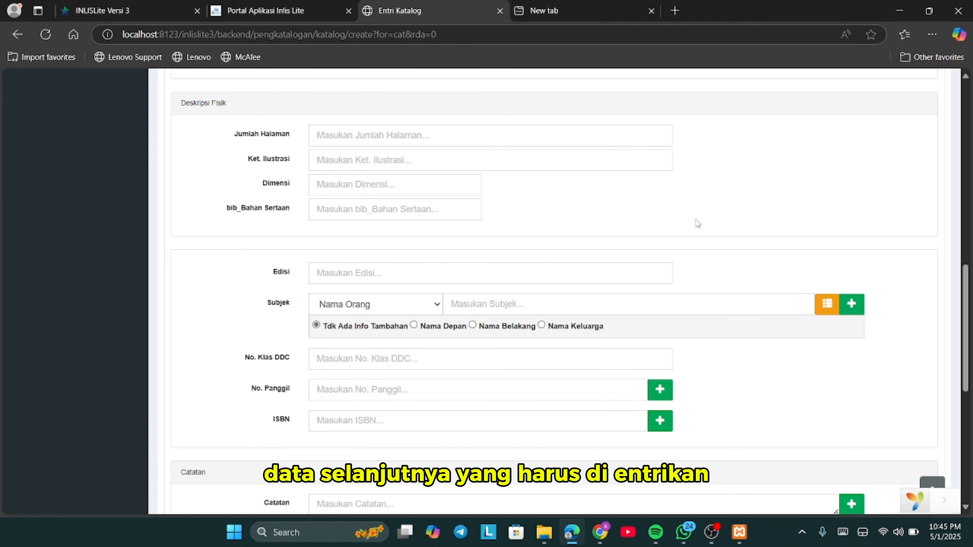
pyautogui.click(424, 136)
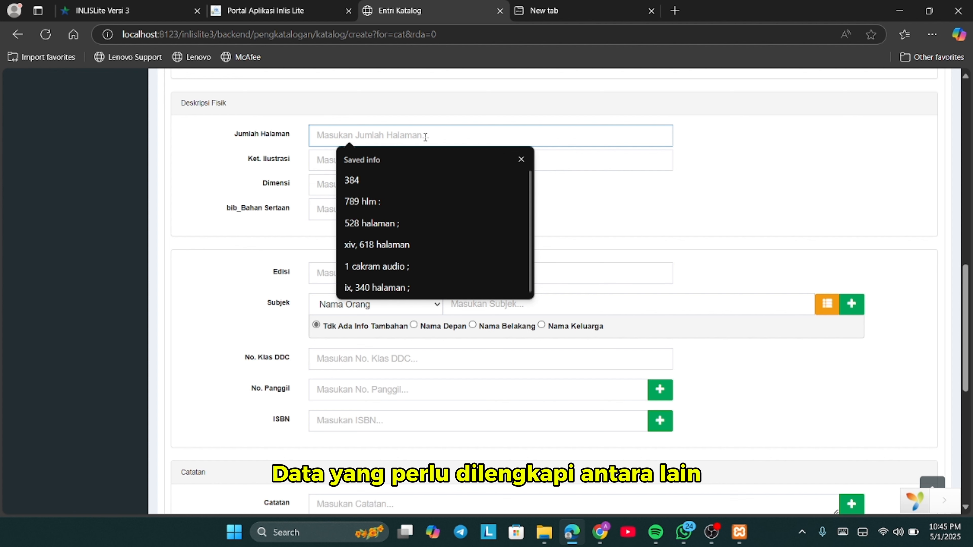
pyautogui.write('xiv')
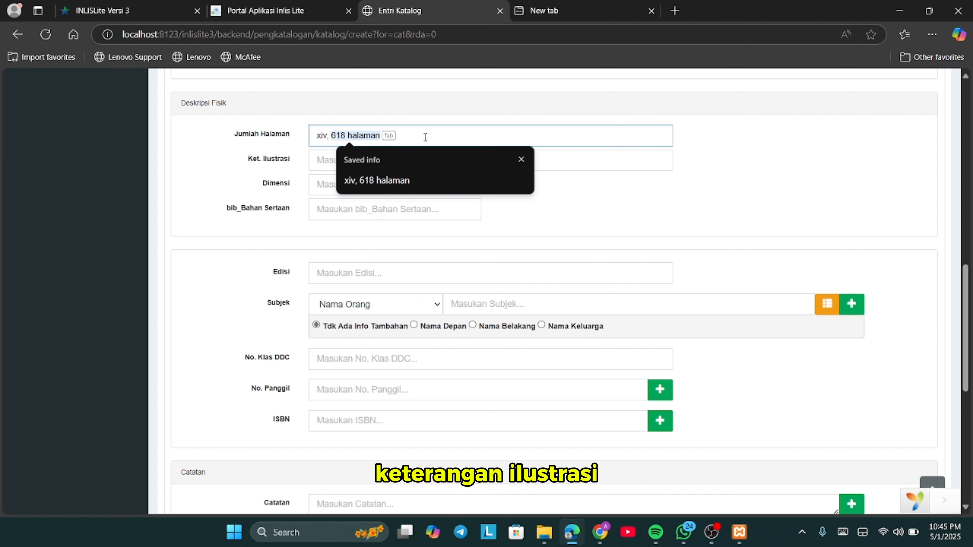
pyautogui.write(', 5')
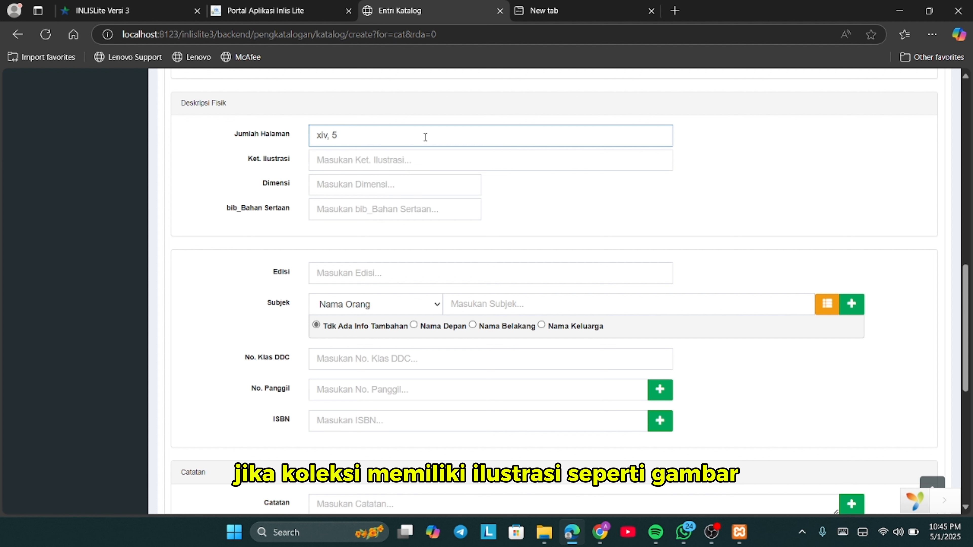
pyautogui.write('34 halaman')
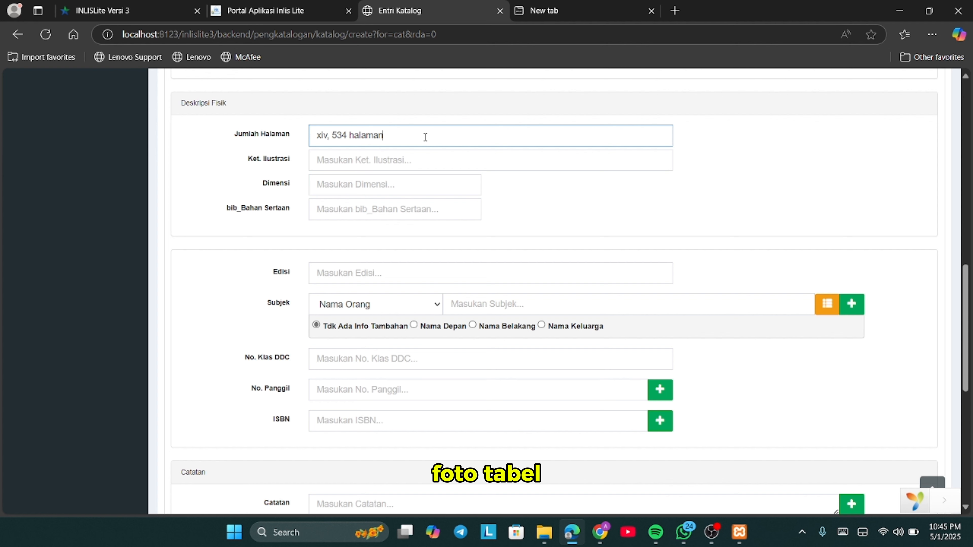
# Step: Complete the physical description with ilustrasi as the illustration note (Ket. Ilustrasi) and 21 cm. as the dimensions
pyautogui.click(416, 161)
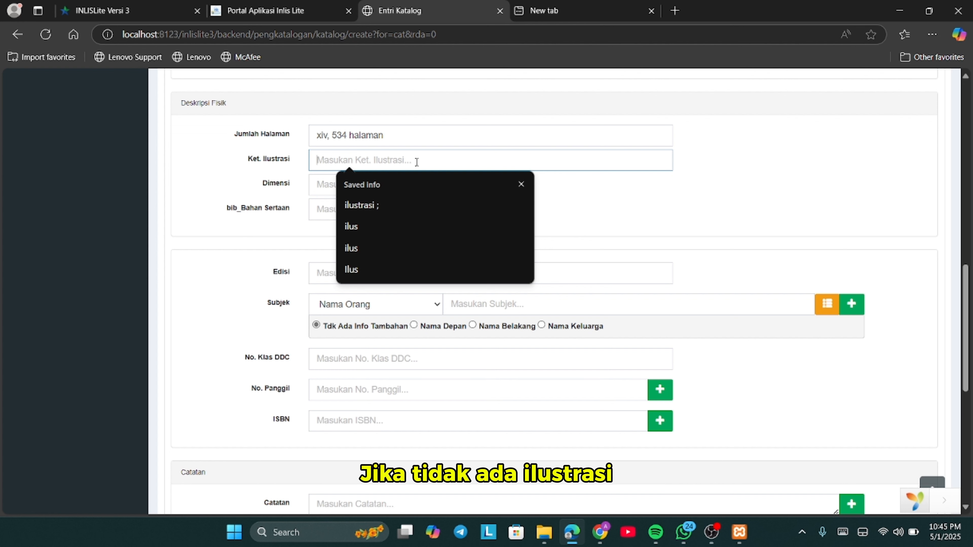
pyautogui.write('i')
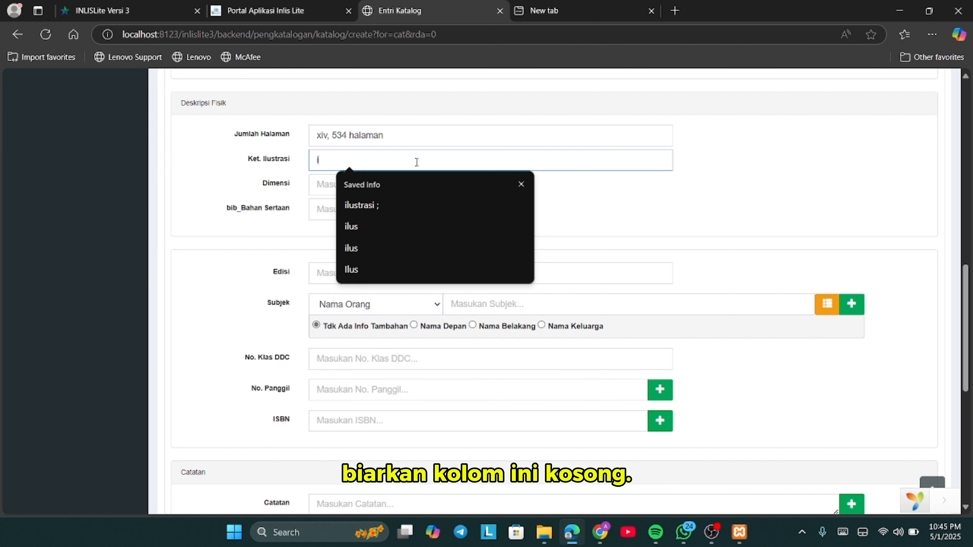
pyautogui.write('lustrasi')
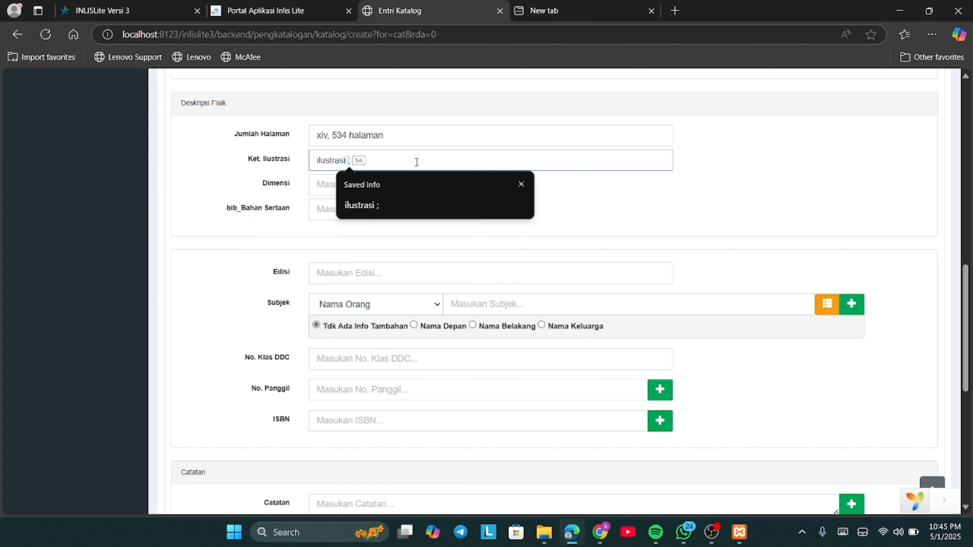
pyautogui.click(675, 221)
pyautogui.click(370, 184)
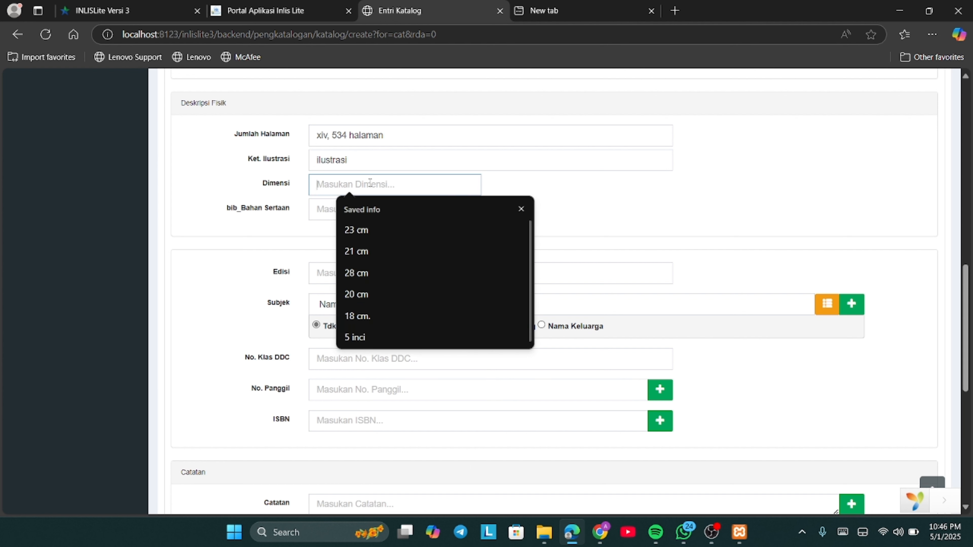
pyautogui.write('21 c')
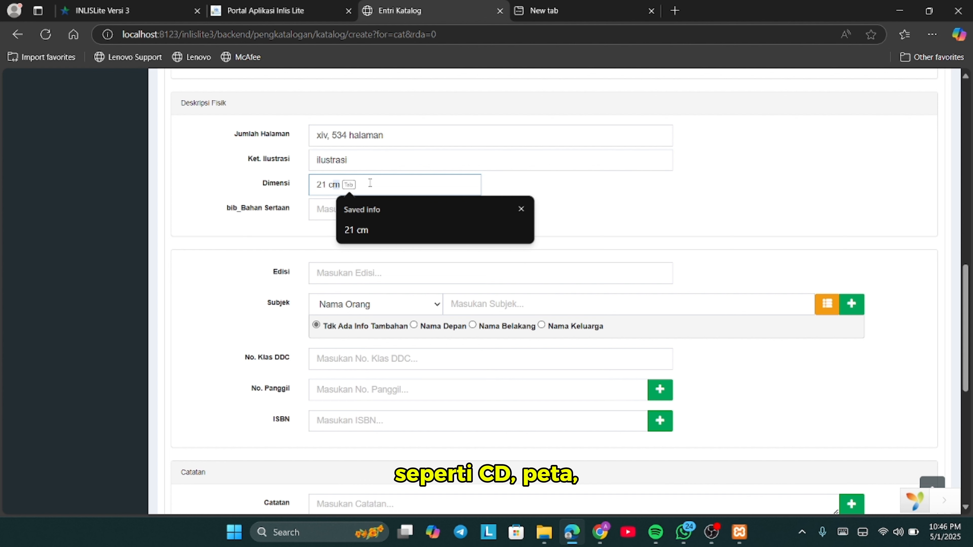
pyautogui.press('Tab')
pyautogui.write('.')
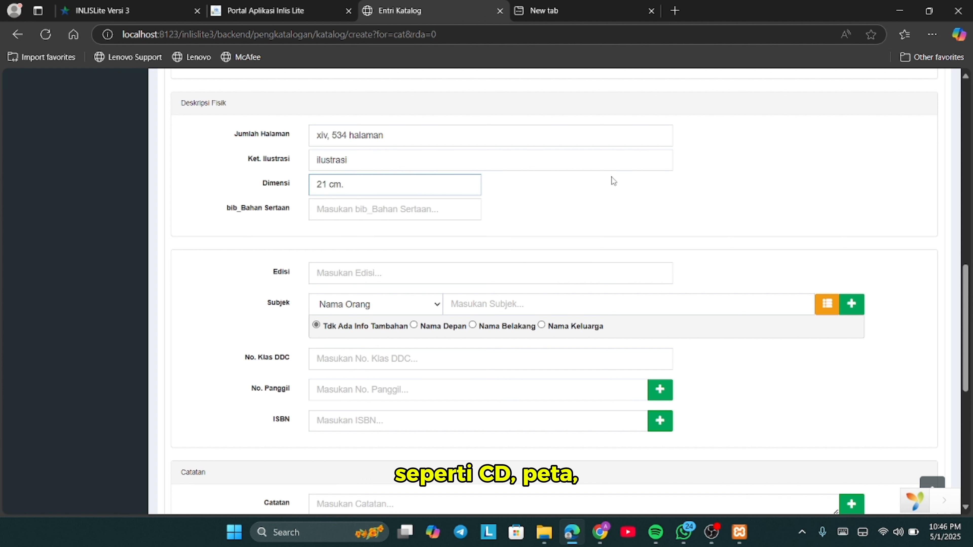
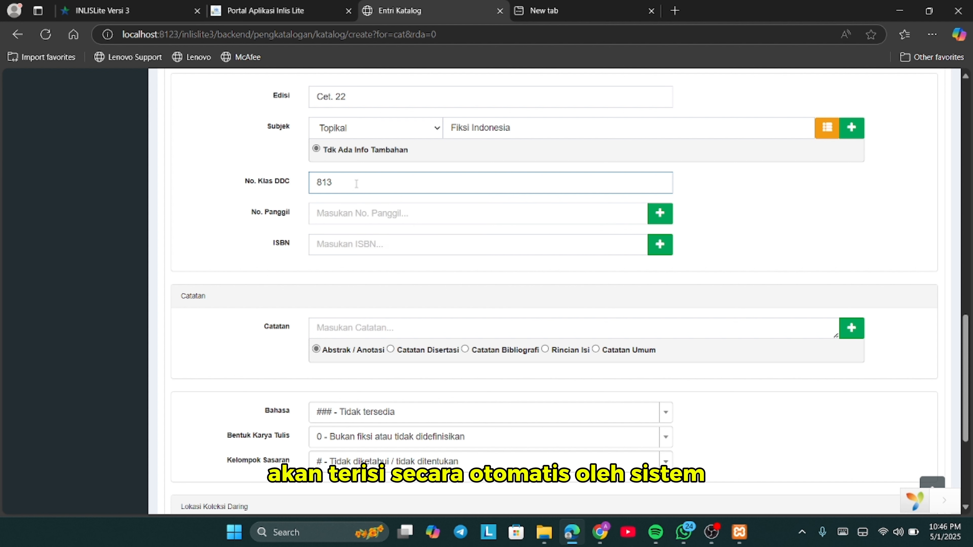
pyautogui.click(790, 217)
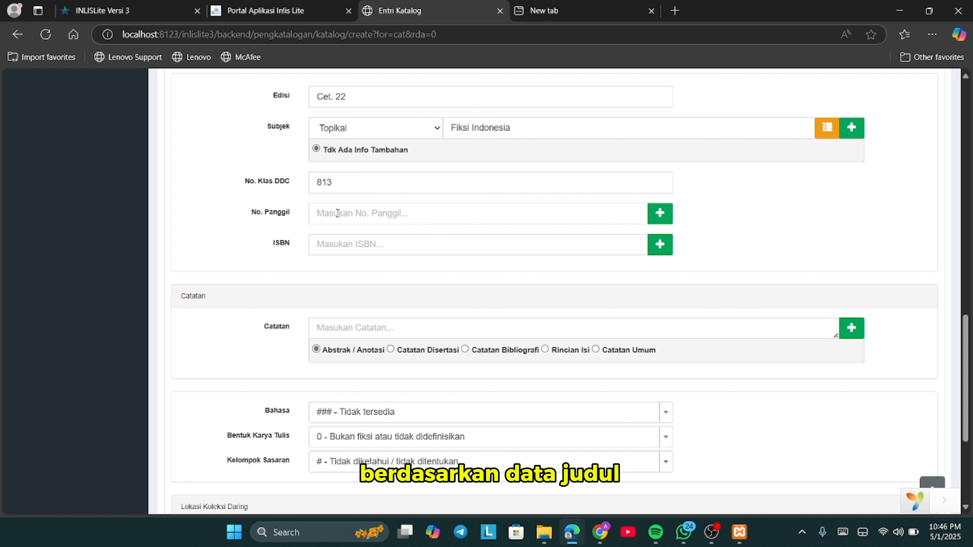
pyautogui.click(367, 219)
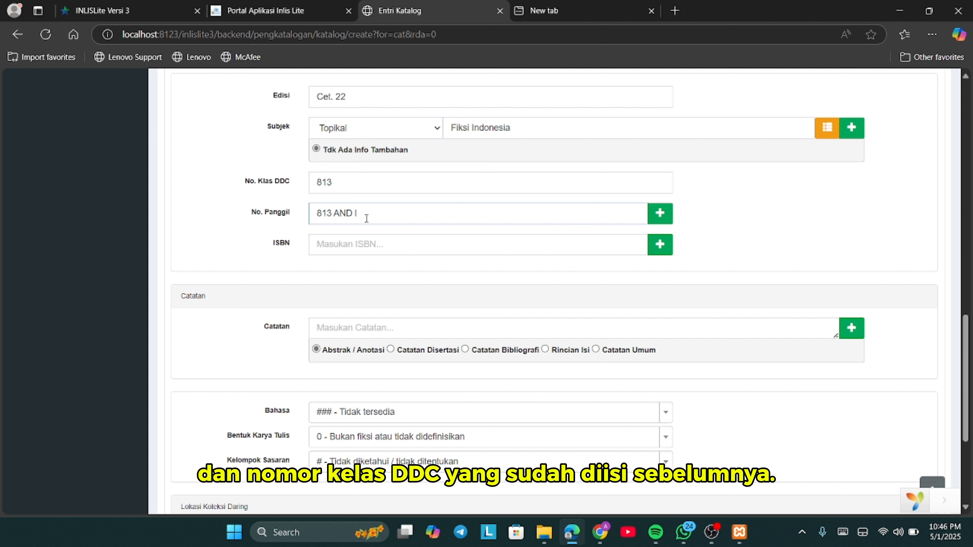
pyautogui.click(358, 246)
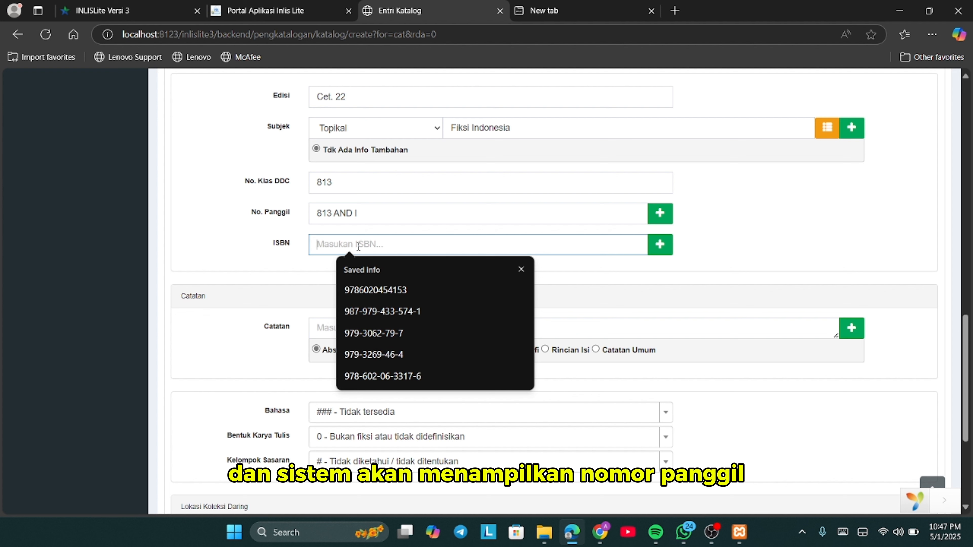
pyautogui.write('9')
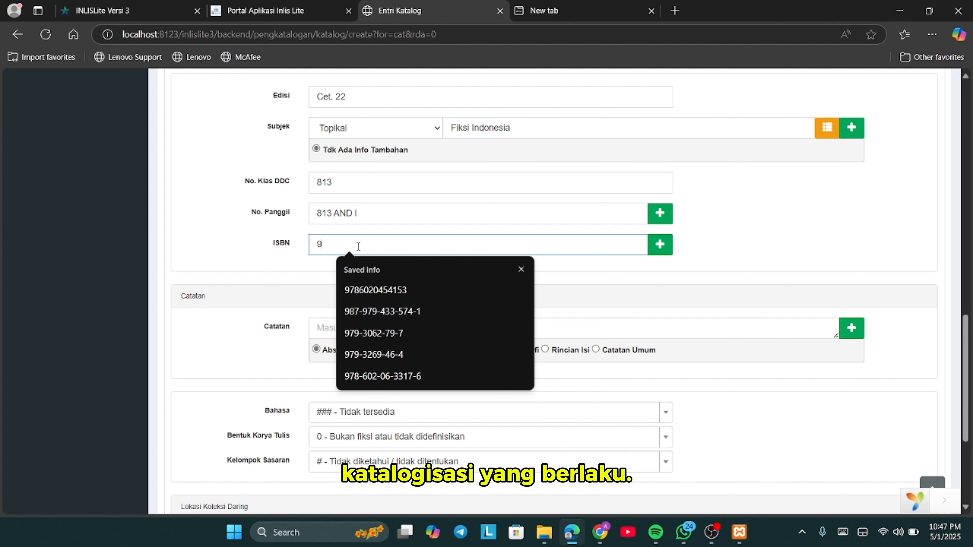
pyautogui.write('79')
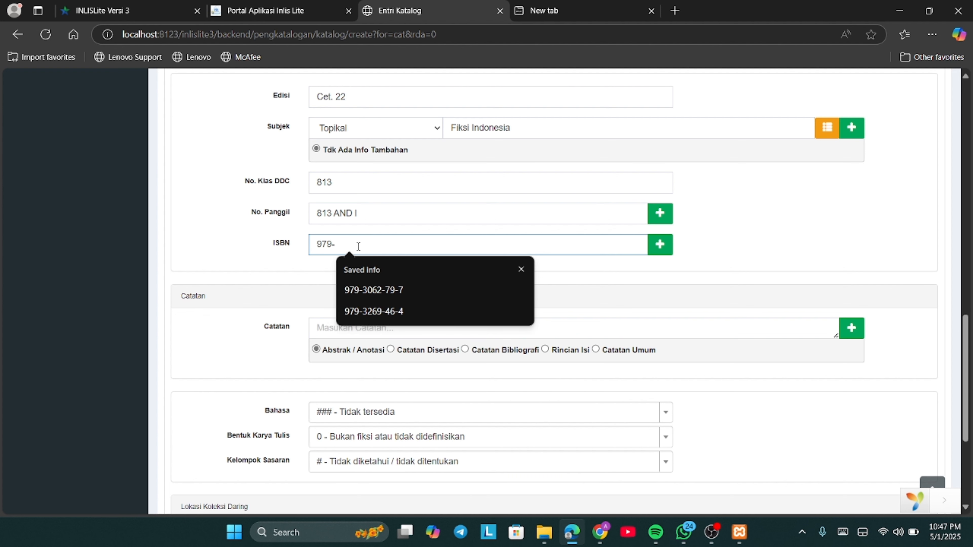
pyautogui.write('-30')
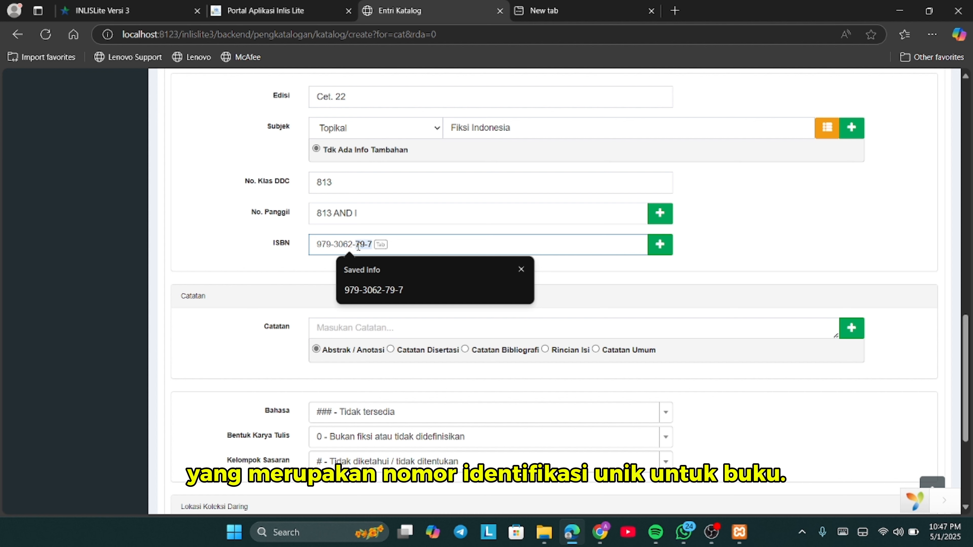
pyautogui.write('62-')
pyautogui.press('Tab')
# Step: Enlarge the notes box (Catatan) and insert the book's synopsis beginning "Begitu banyak hal yang menakjubkan" as an Abstrak / Anotasi note
pyautogui.scroll(-2, 358, 247)
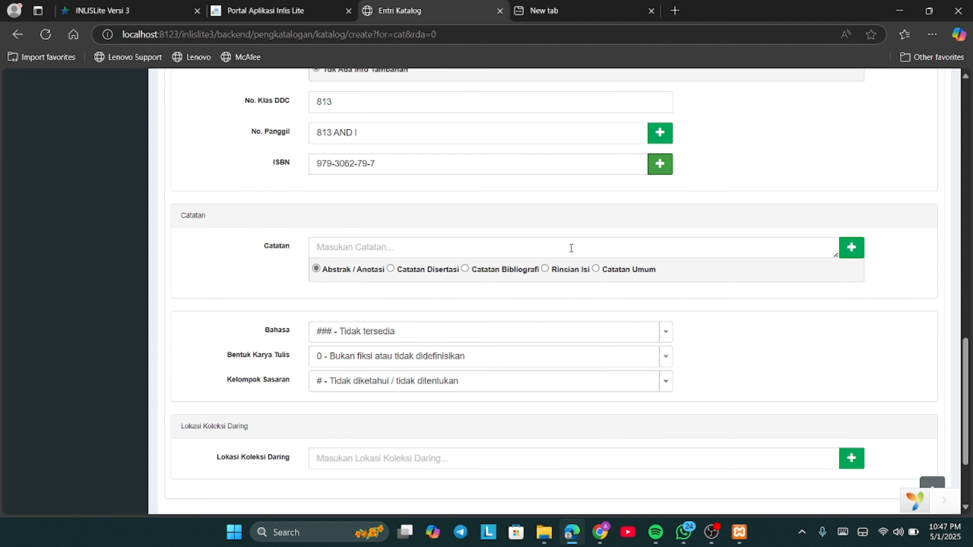
pyautogui.scroll(-2, 572, 248)
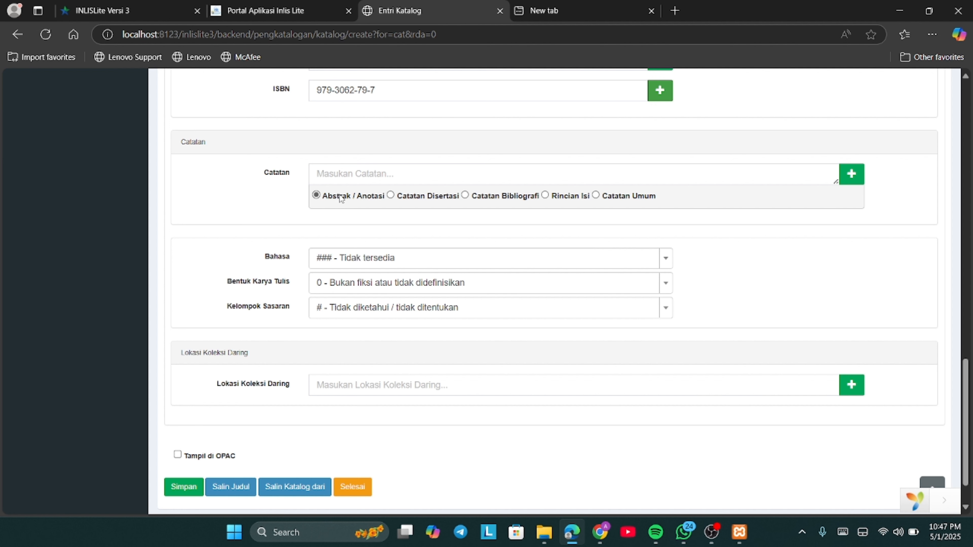
pyautogui.click(633, 179)
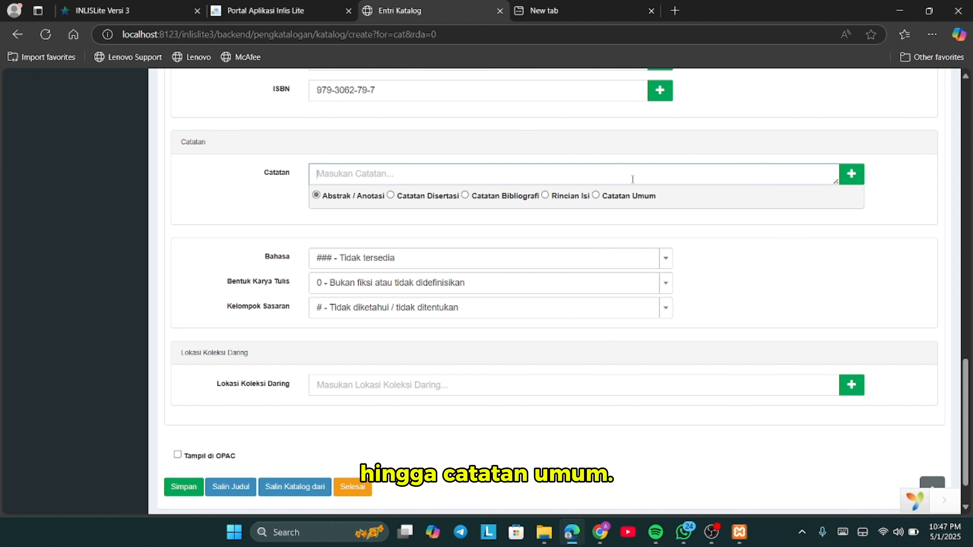
pyautogui.moveTo(836, 181); pyautogui.dragTo(837, 253)
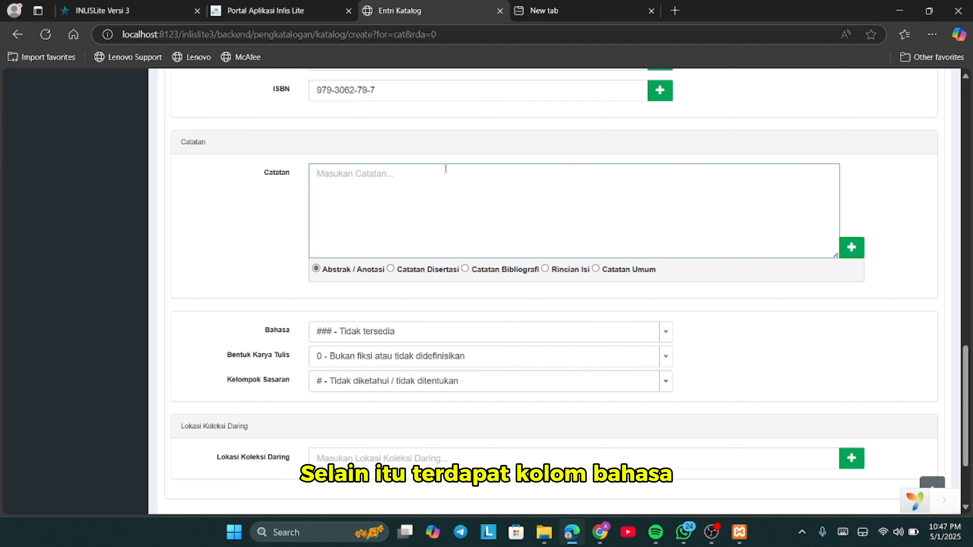
pyautogui.write('Begitu banyak hal yang menakjubkan yang terjadi dalam masa kecil para anggota Laskar Pelangi. Sebelas orang anak Melayu Belitong yang luar biasa ini tak menyerah walau keadaan tak bersimpati pada mereka. Tengoklah Lintang, seorang kuli kopra cilik yang genius dengan senang hati bersepeda 80 kilometer pulang pergi untuk memuaskan dahaganya akan ilmu. Atau Mahar, seorang pesuruh tukang parut kelapa sekaligus seniman dadakan yang imajinatif, tidak logis, kreatif, dan sering diremehkan oleh sahabat-sahabatnya, namun berhasil mengangkat derajat sekolah kampung mereka dalam karnaval 17 Agustus. Dan juga sembilan Laskar Pelangi lain yang begitu bersemangat dalam menjalani hidup dan berjuang meraih cita-cita.')
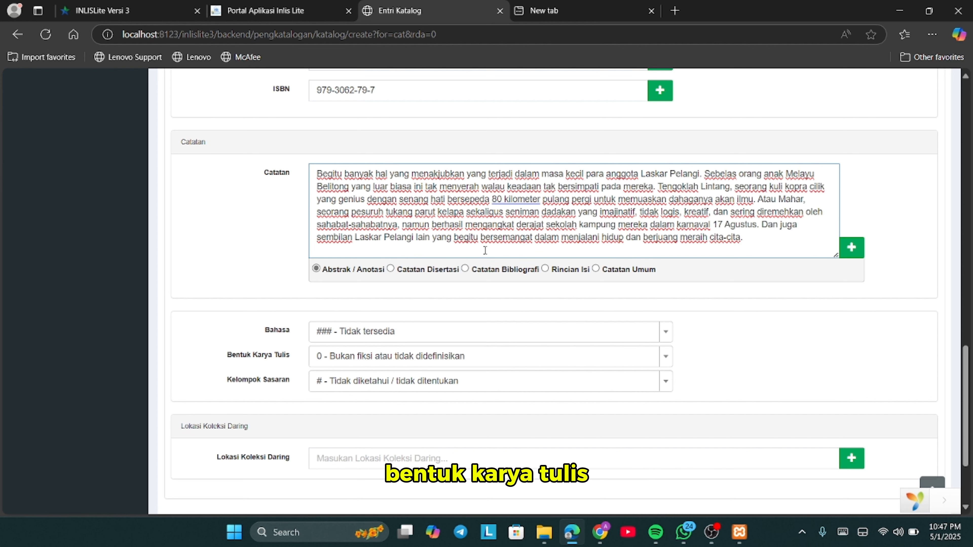
pyautogui.rightClick(485, 253)
pyautogui.press('Escape')
# Step: Set the language (Bahasa) to ind - Indonesia and the literary form (Bentuk Karya Tulis) to 1 - Fiksi (tidak dijelaskan secara khusus)
pyautogui.scroll(-2, 771, 315)
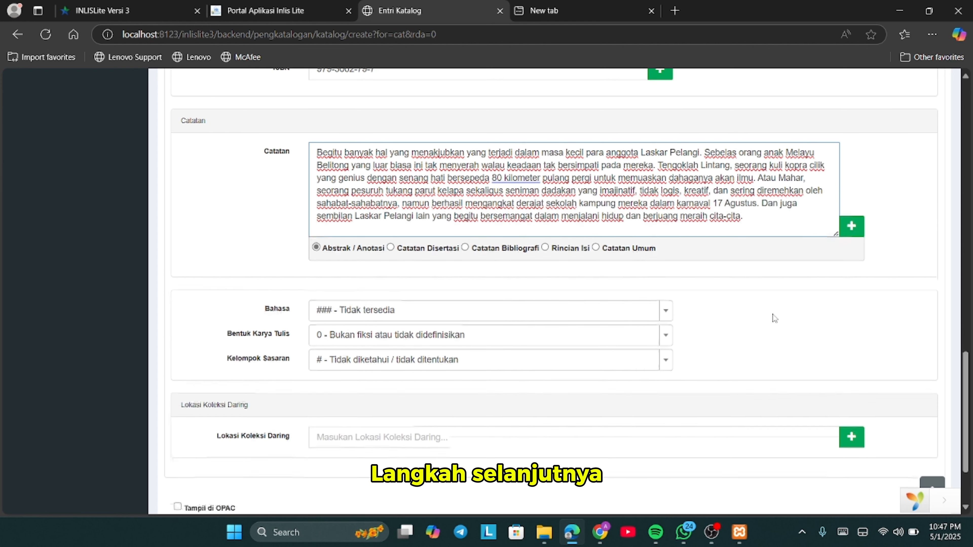
pyautogui.click(496, 268)
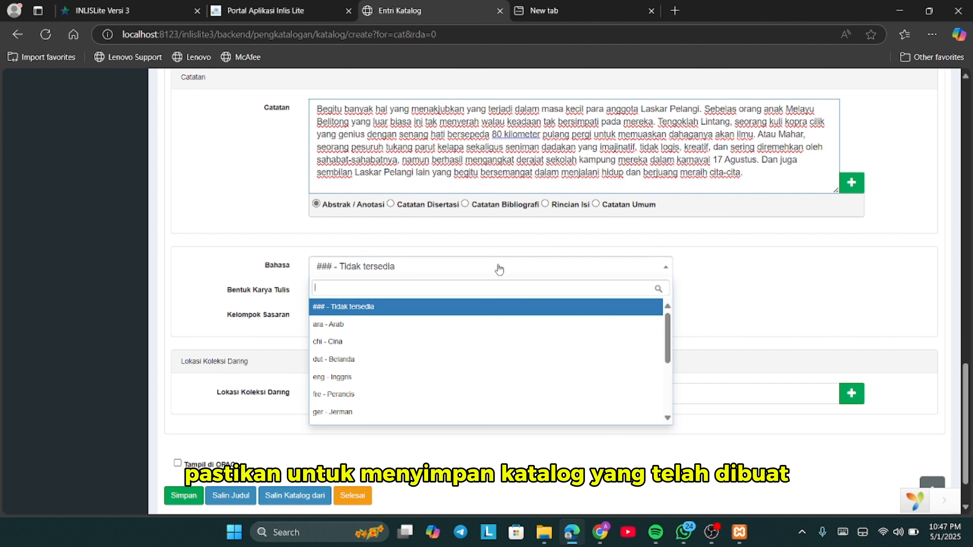
pyautogui.write('in')
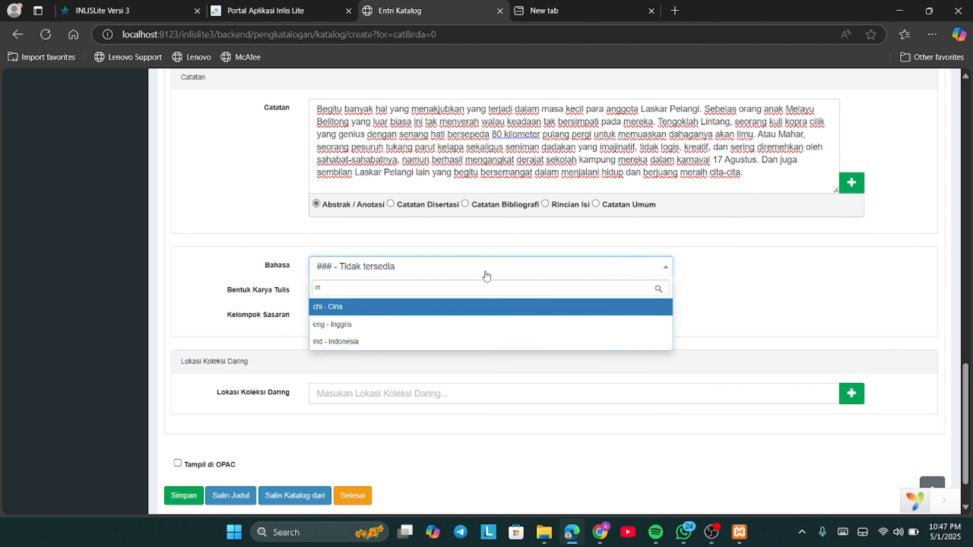
pyautogui.click(394, 347)
pyautogui.click(431, 291)
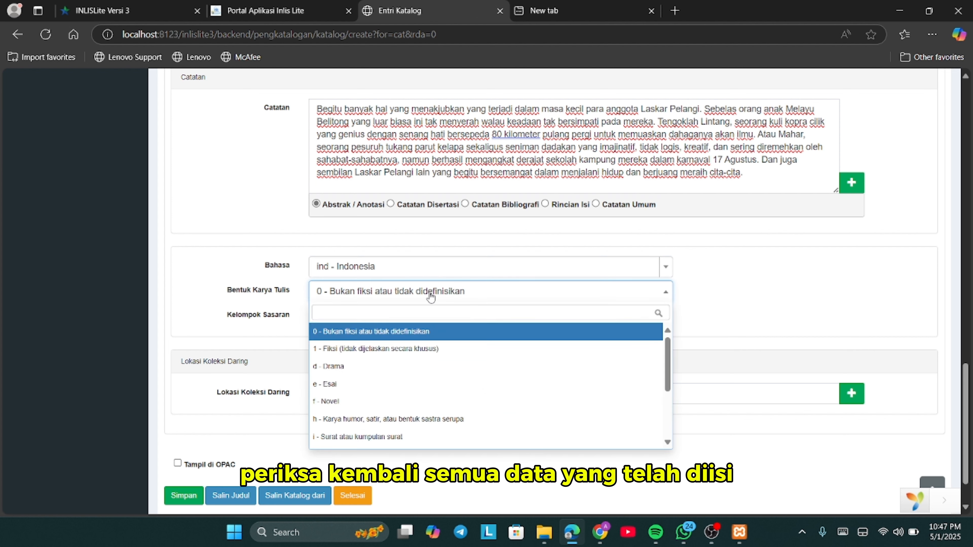
pyautogui.scroll(-2, 401, 389)
pyautogui.scroll(-1, 398, 389)
pyautogui.scroll(5, 399, 389)
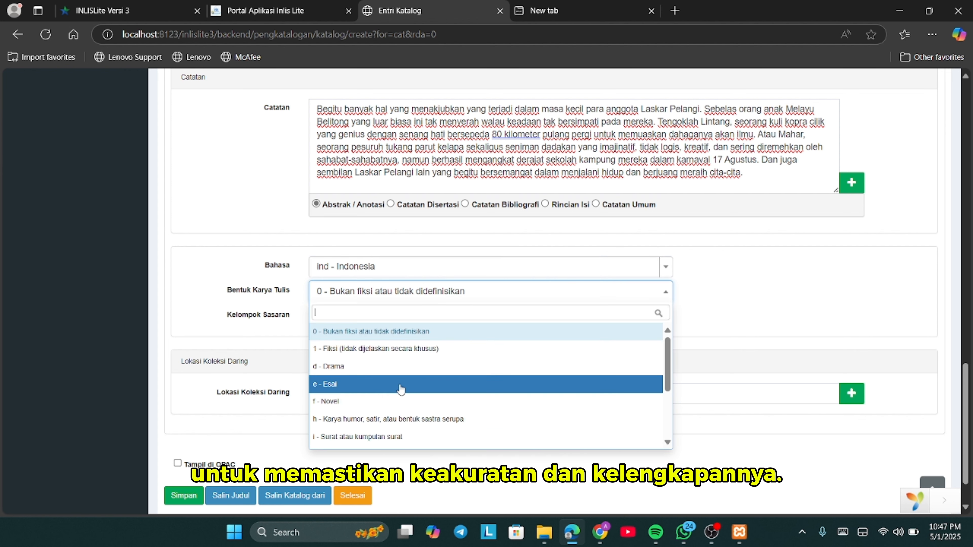
pyautogui.click(391, 345)
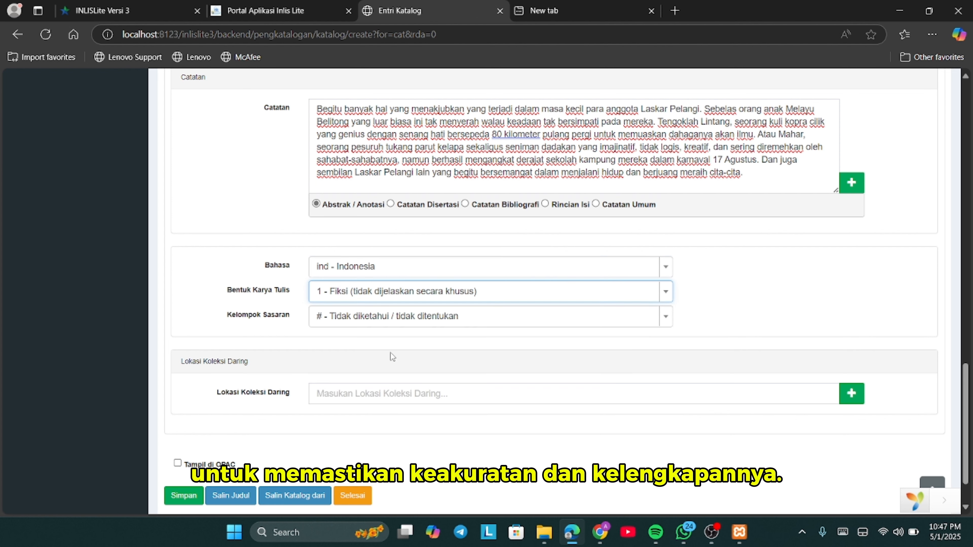
# Step: Set the target audience (Kelompok Sasaran) to g - Umum
pyautogui.click(448, 321)
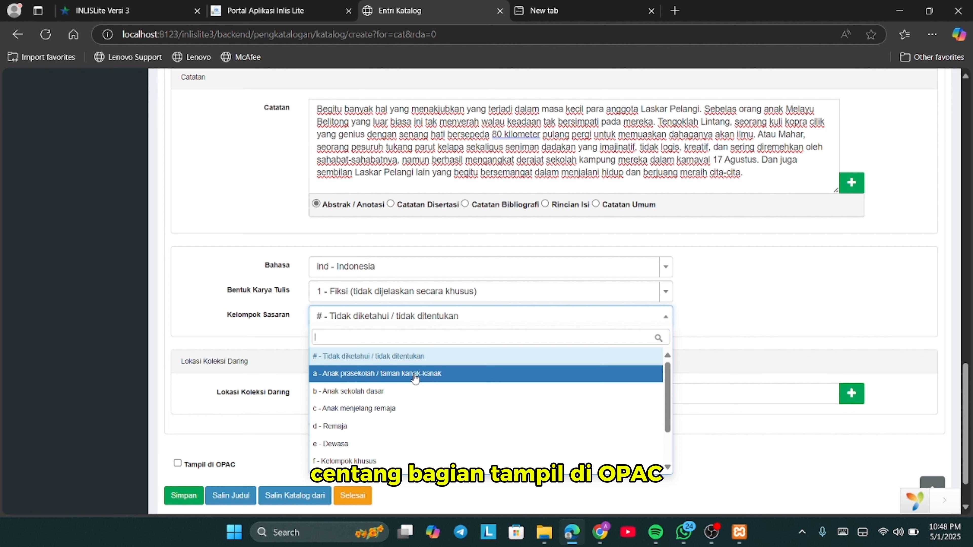
pyautogui.scroll(-1, 397, 426)
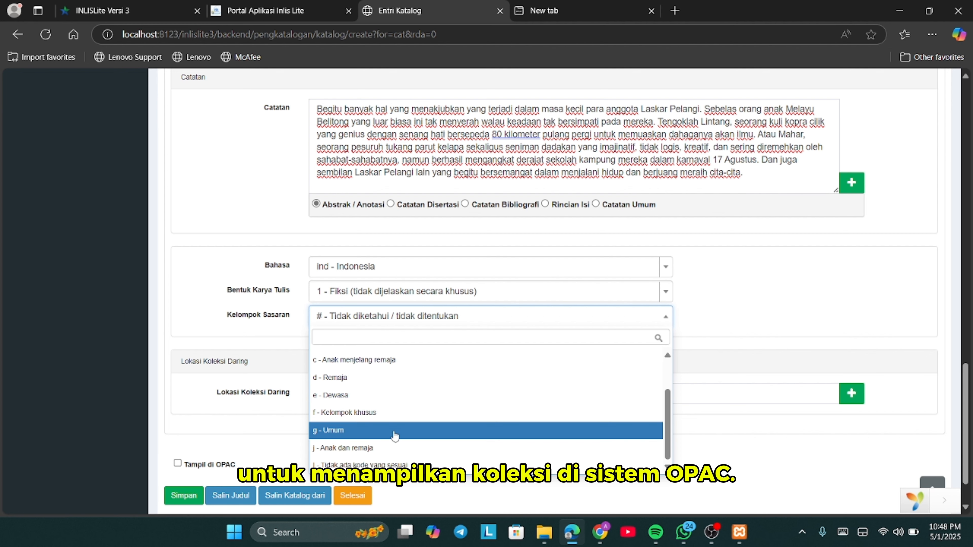
pyautogui.click(394, 436)
# Step: Enable display in OPAC (Tampil di OPAC) for the catalogue record and save it
pyautogui.scroll(-1, 394, 436)
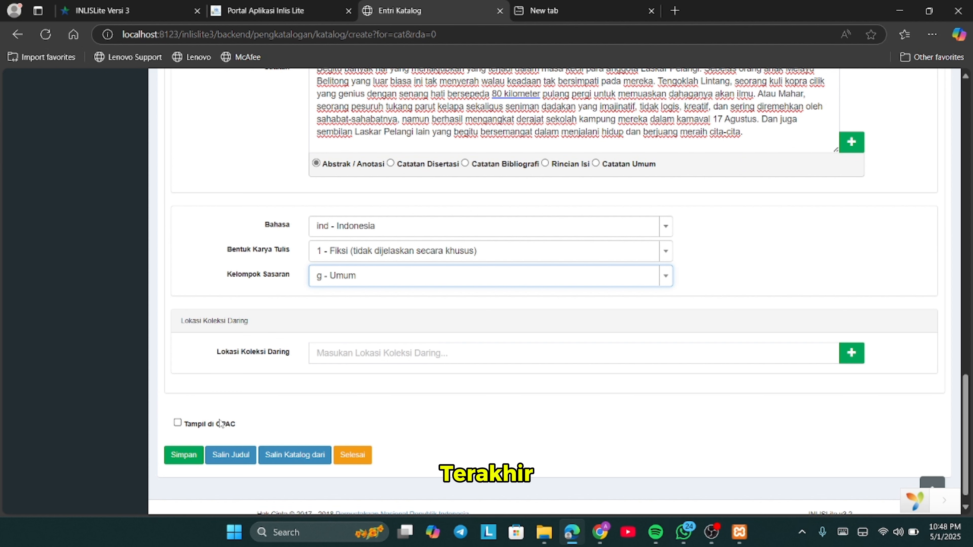
pyautogui.click(177, 423)
pyautogui.click(181, 456)
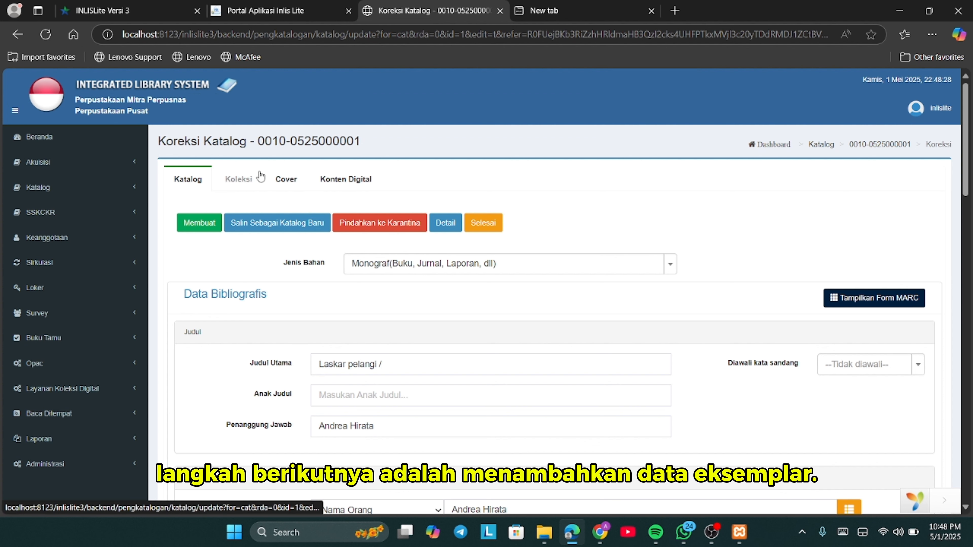
# Step: Start adding a copy (Tambah Eksemplar) to the saved record's collection, keeping the number of copies at 1
pyautogui.click(238, 179)
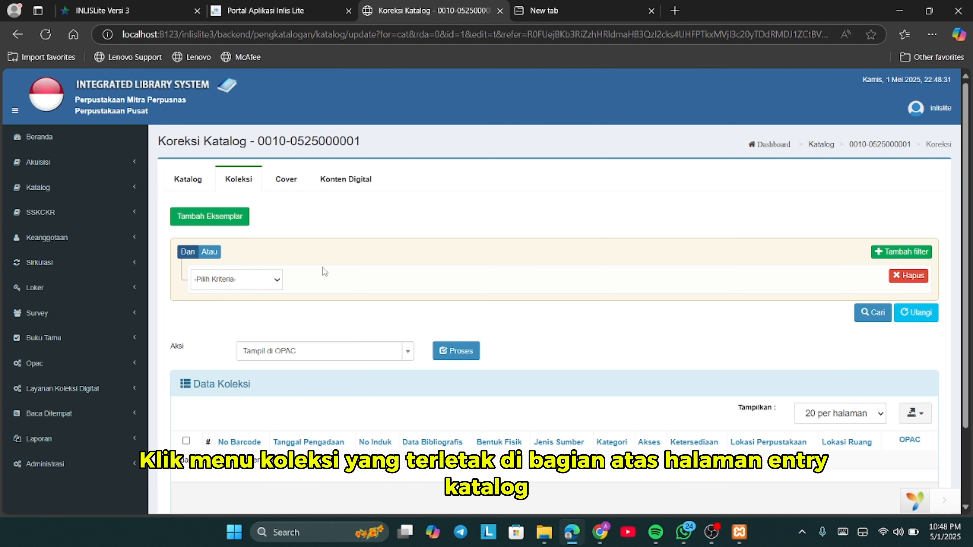
pyautogui.click(235, 219)
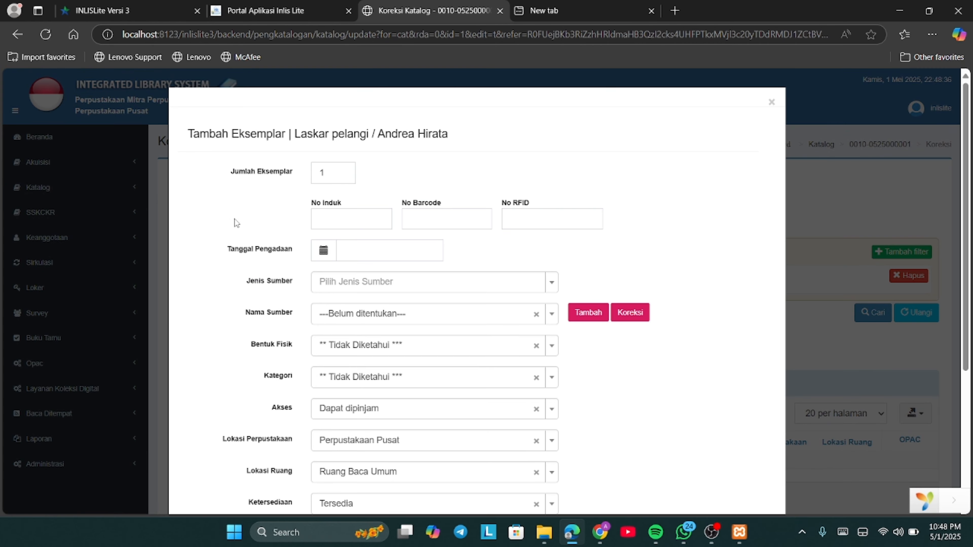
pyautogui.click(335, 179)
pyautogui.click(392, 173)
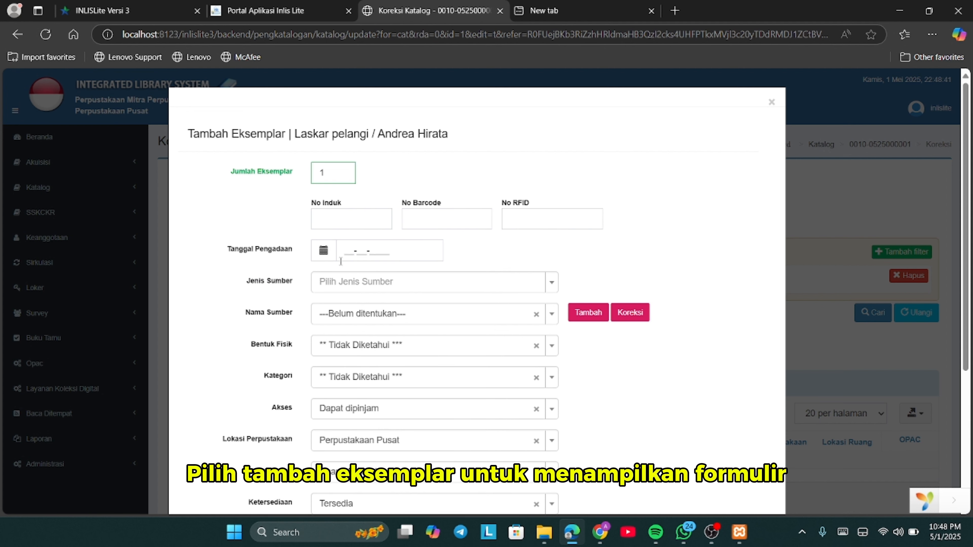
# Step: Set the copy's acquisition date (Tanggal Pengadaan) to 01-05-2025
pyautogui.click(322, 254)
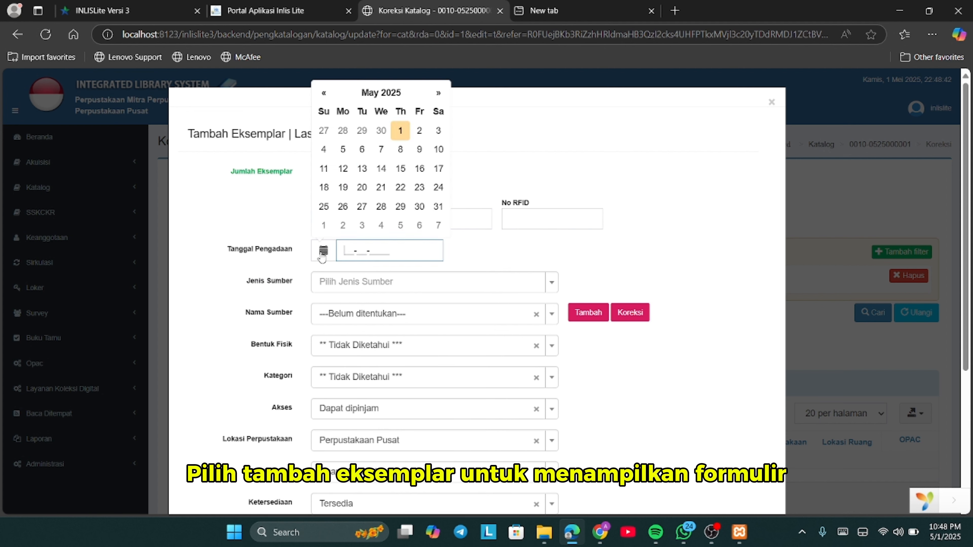
pyautogui.click(401, 132)
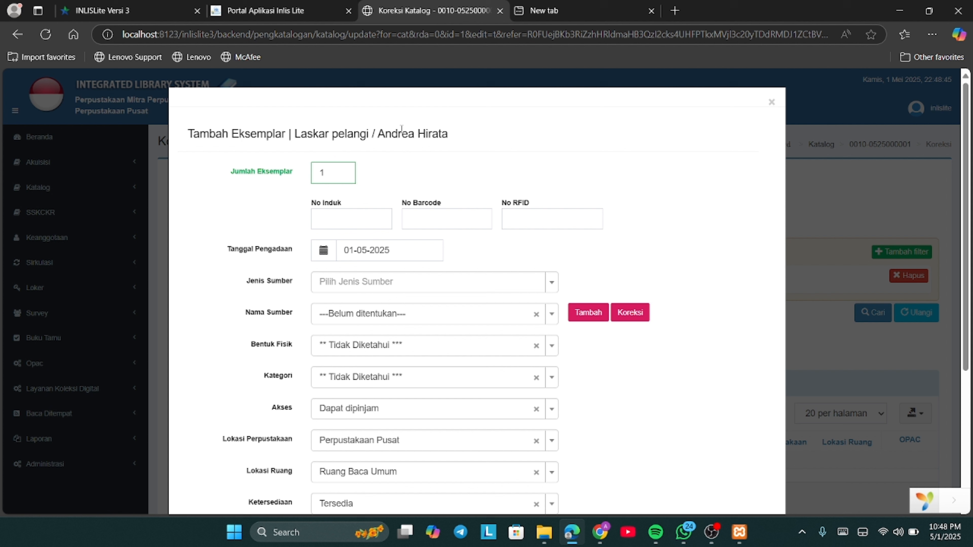
pyautogui.click(325, 252)
pyautogui.click(401, 131)
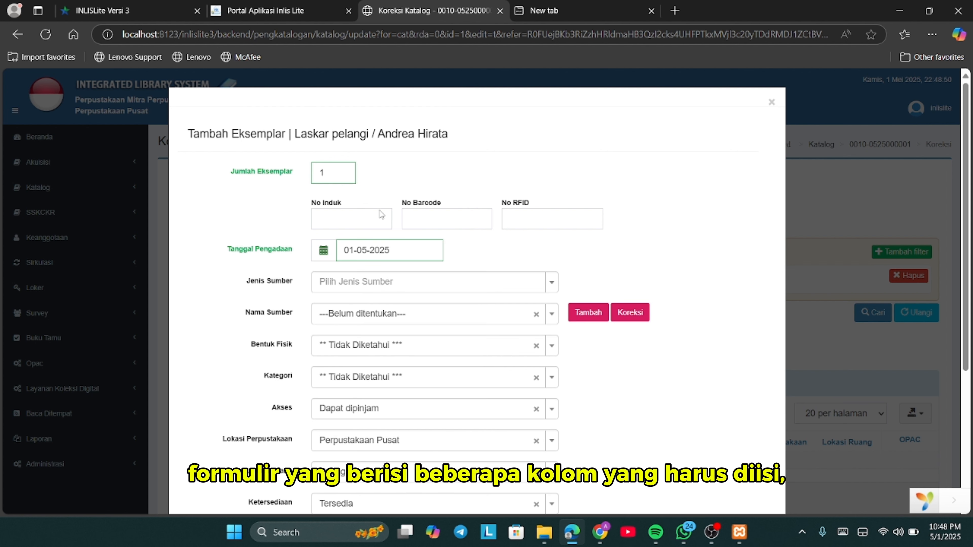
# Step: Set the copy's source type (Jenis Sumber) to Pembelian and its physical form (Bentuk Fisik) to Buku
pyautogui.click(385, 282)
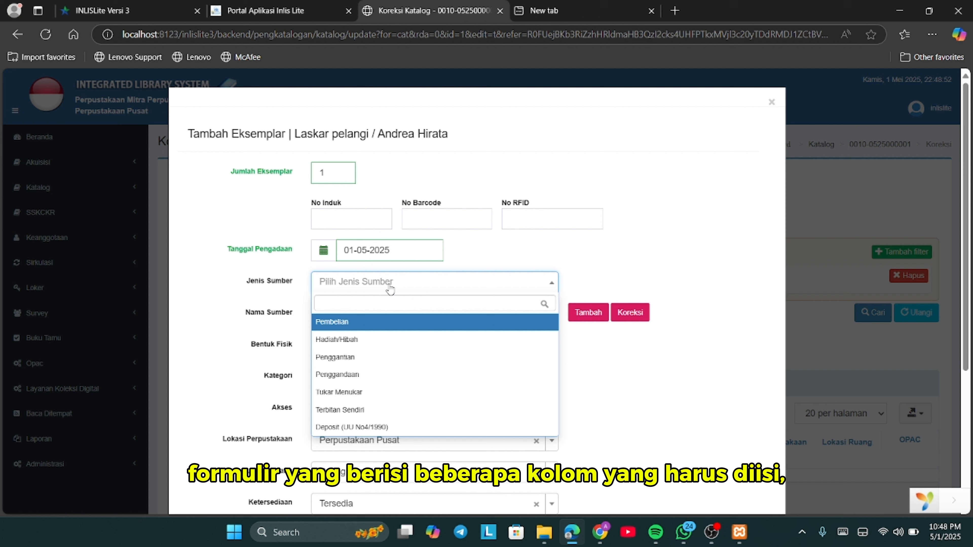
pyautogui.click(424, 324)
pyautogui.scroll(-1, 427, 326)
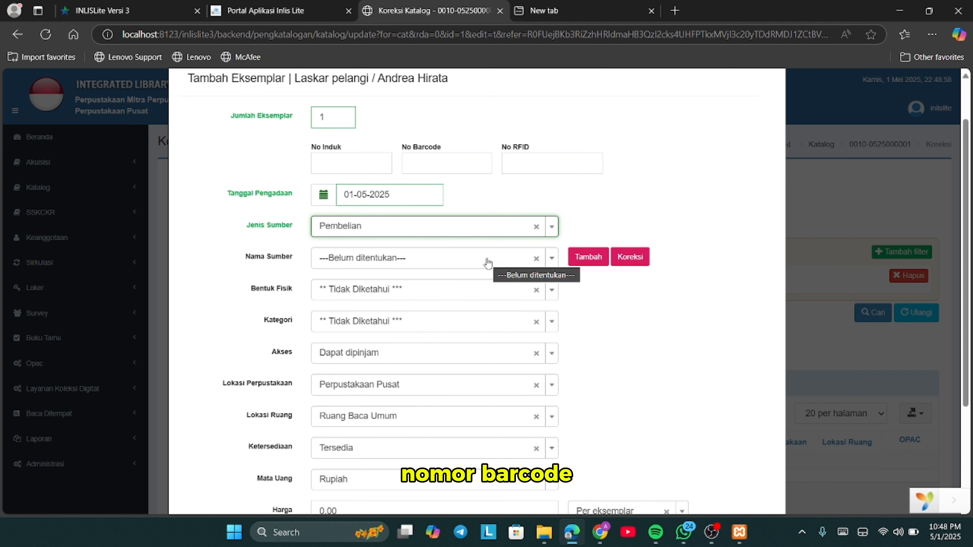
pyautogui.scroll(-1, 487, 263)
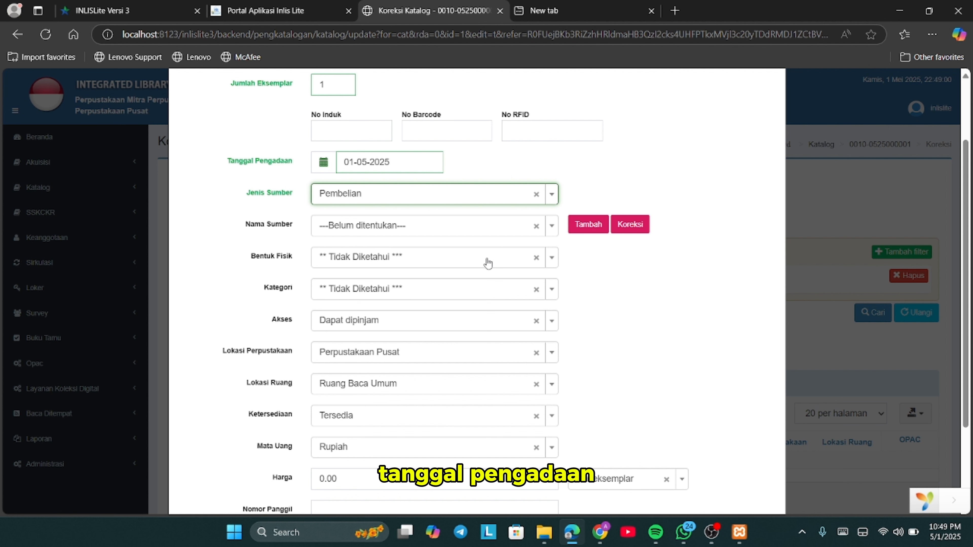
pyautogui.click(435, 267)
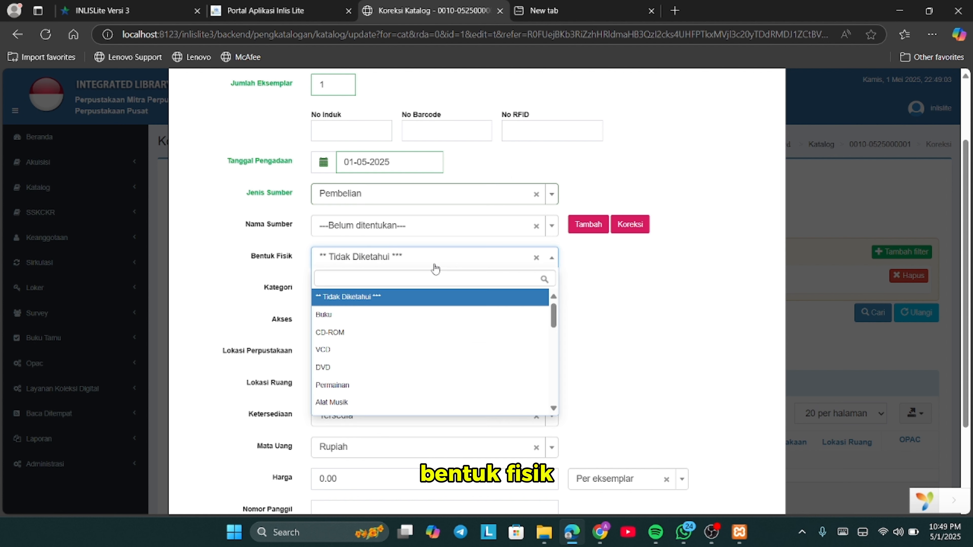
pyautogui.scroll(-3, 402, 341)
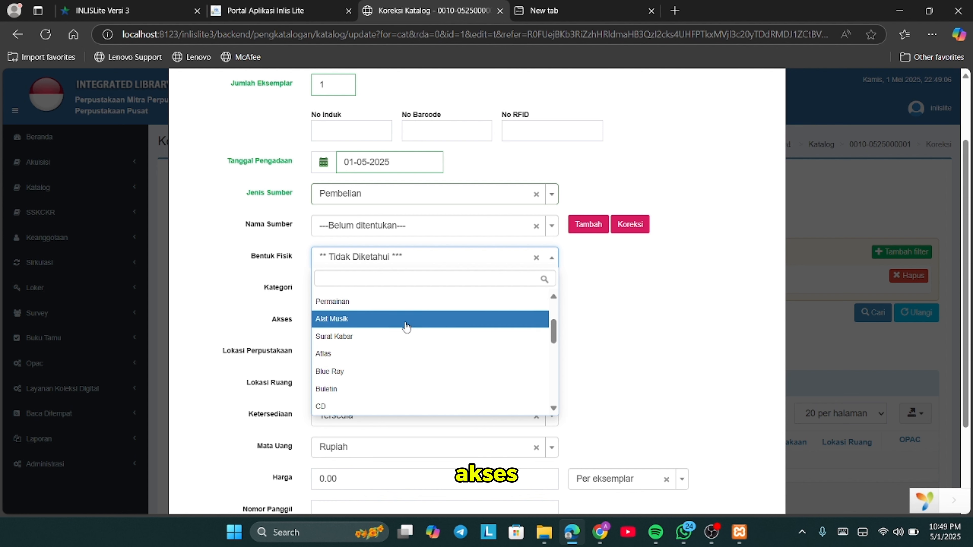
pyautogui.scroll(-8, 406, 327)
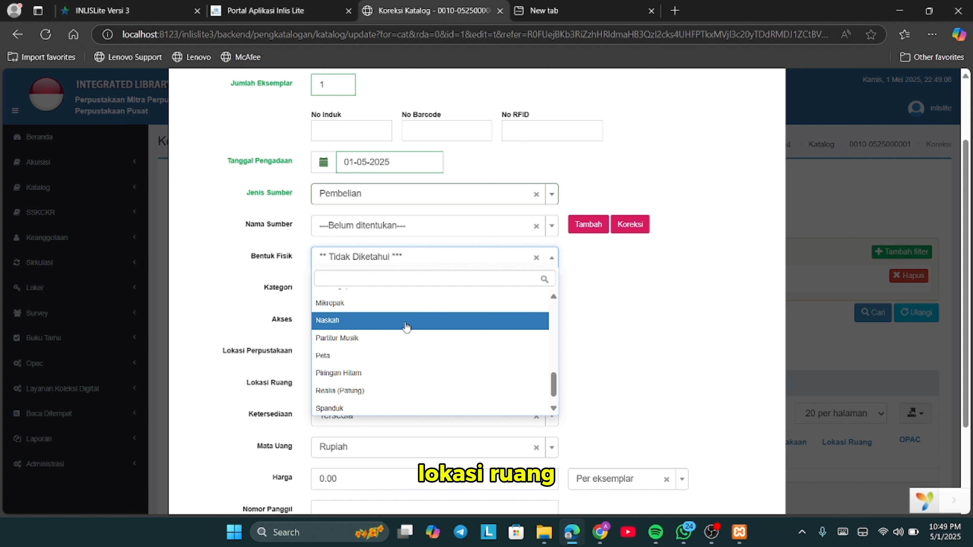
pyautogui.scroll(10, 406, 327)
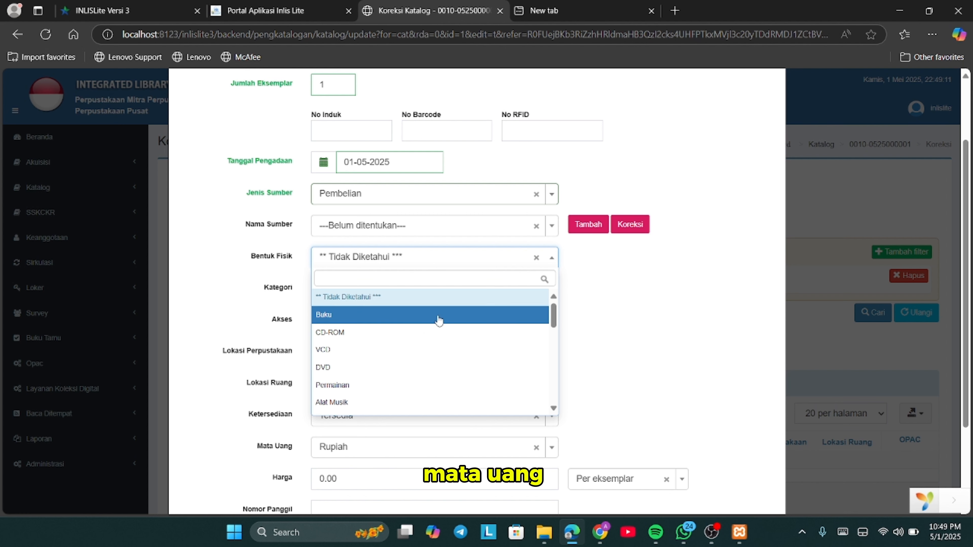
pyautogui.click(439, 315)
# Step: Set the copy's category (Kategori) to Koleksi Umum and keep its access (Akses) at Dapat dipinjam
pyautogui.scroll(-2, 436, 319)
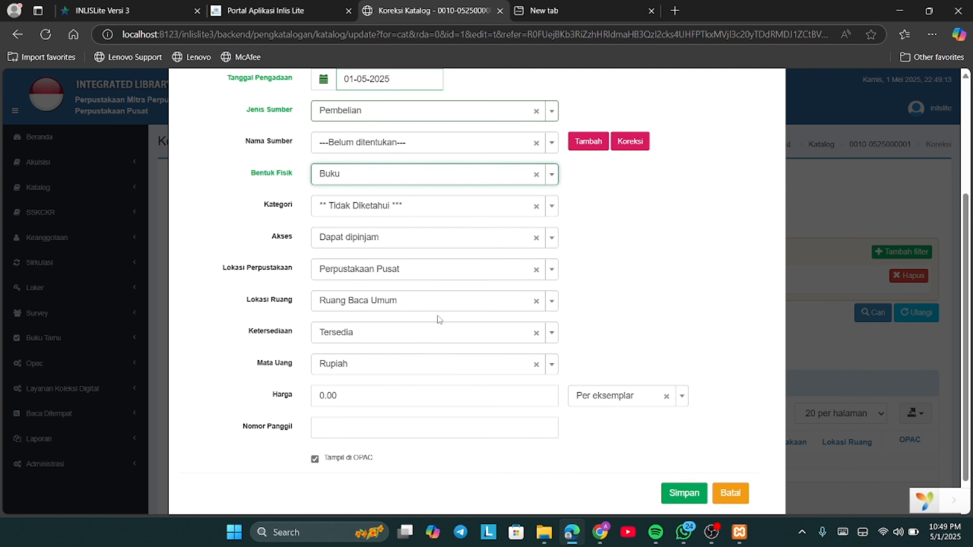
pyautogui.click(502, 212)
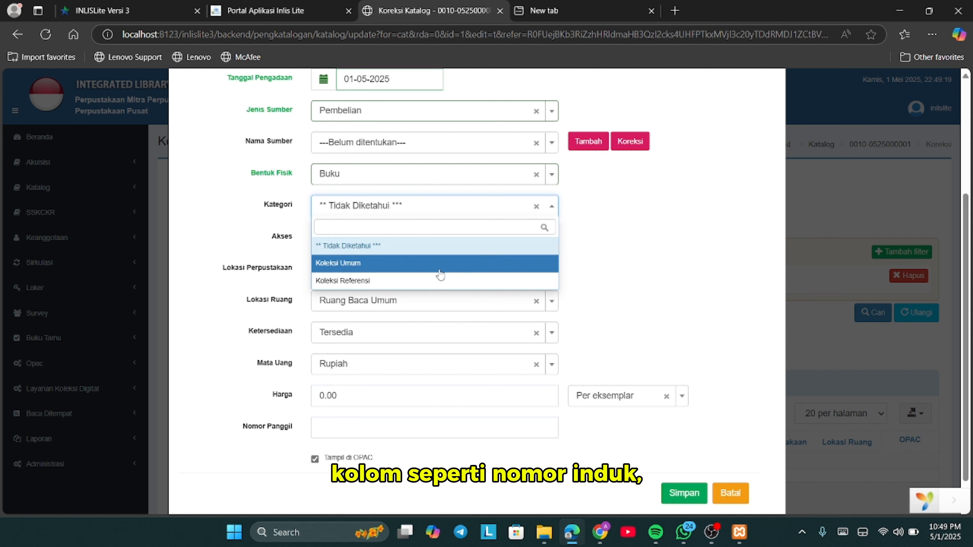
pyautogui.click(450, 269)
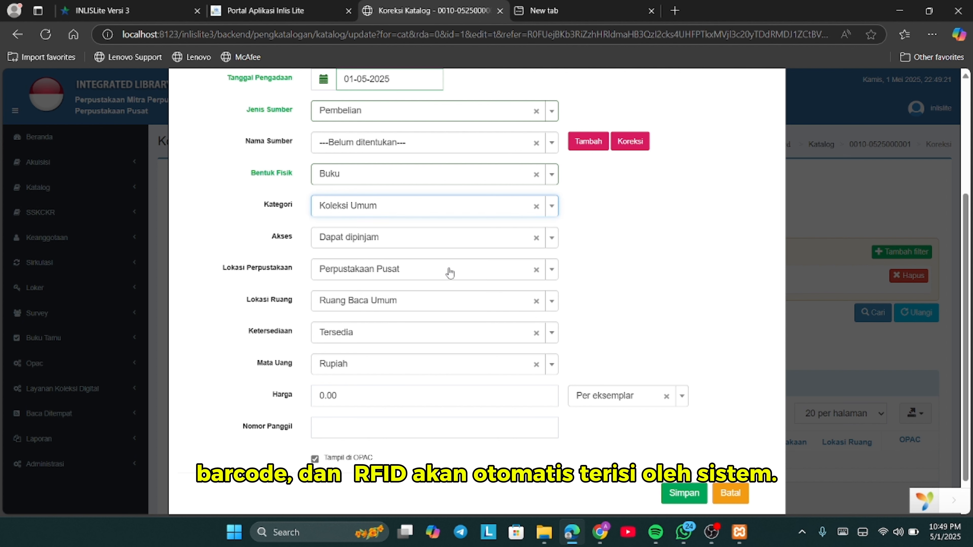
pyautogui.click(488, 248)
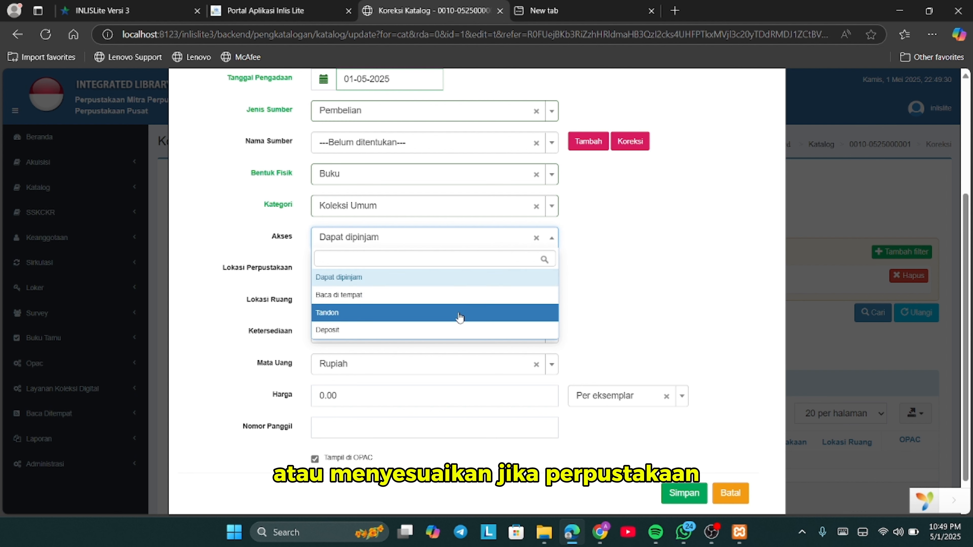
pyautogui.click(471, 276)
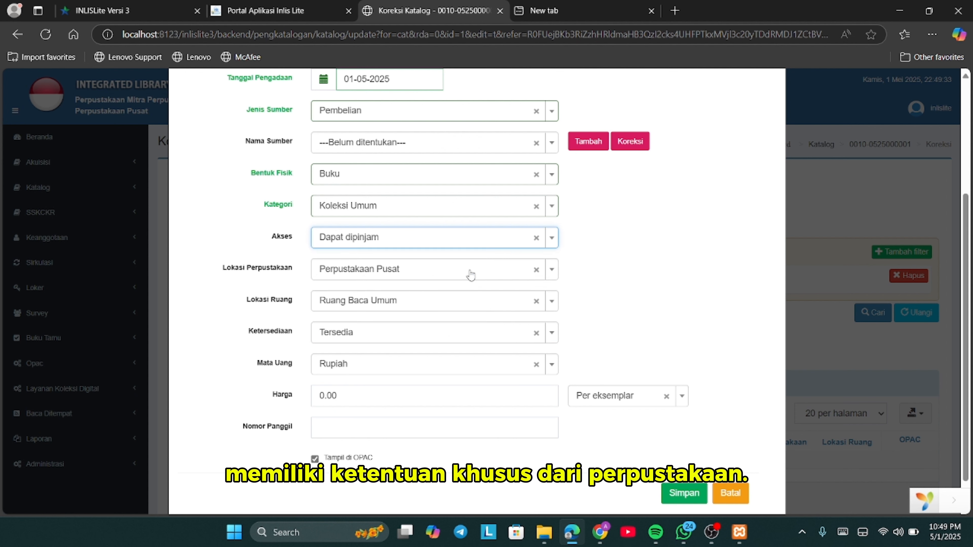
# Step: Choose Perpustakaan Pusat as the copy's library location (Lokasi Perpustakaan) and Ruang Baca Umum as its room (Lokasi Ruang)
pyautogui.click(510, 271)
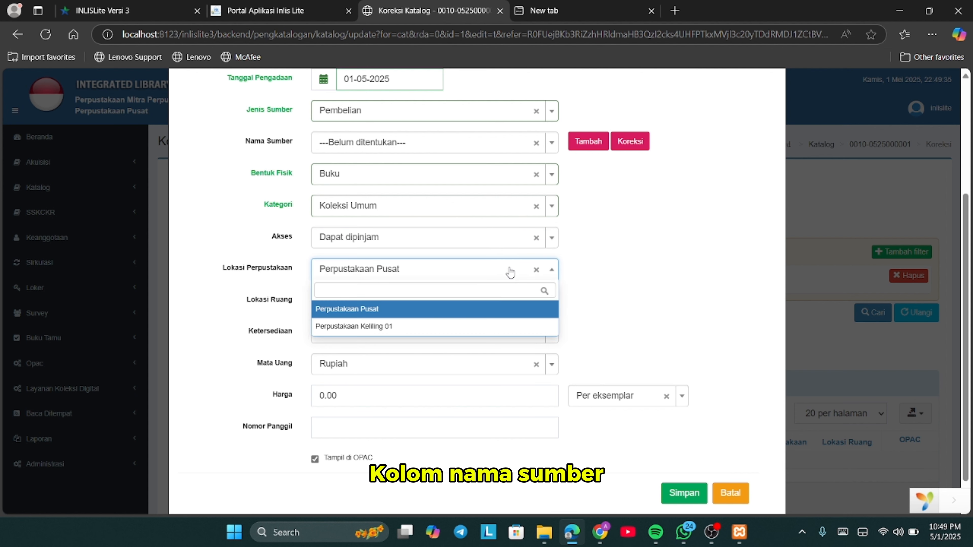
pyautogui.click(451, 314)
pyautogui.scroll(-1, 452, 299)
pyautogui.click(457, 280)
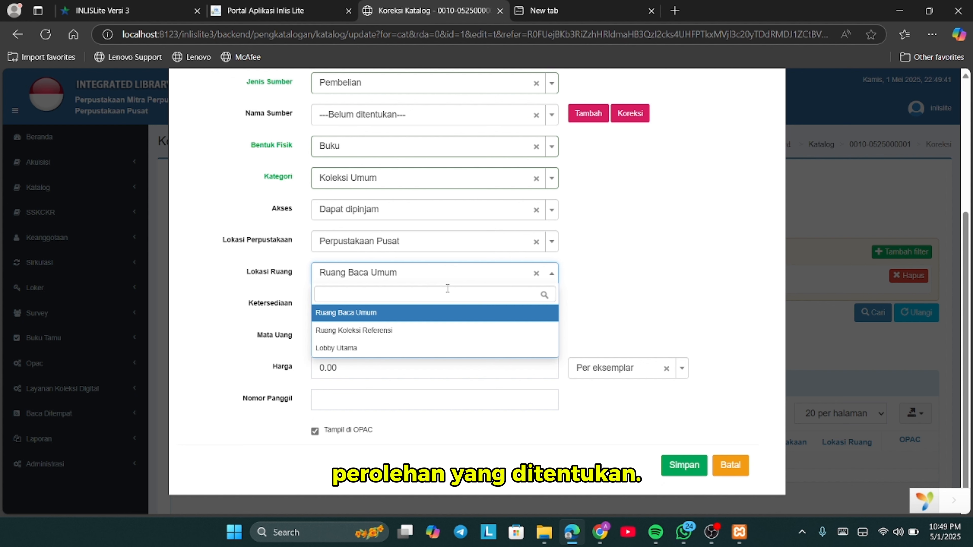
pyautogui.click(433, 314)
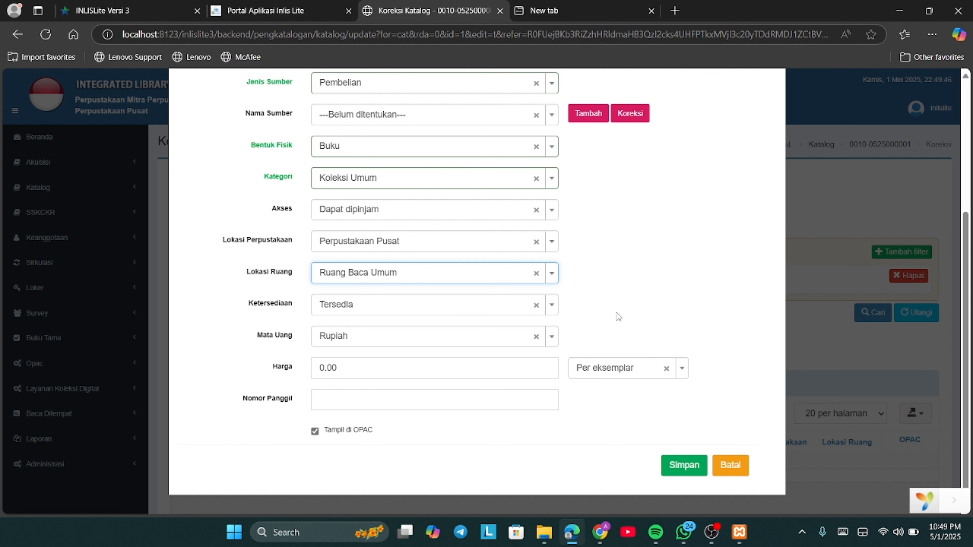
# Step: Review the availability options (Ketersediaan) for the copy and choose Tersedia
pyautogui.click(386, 311)
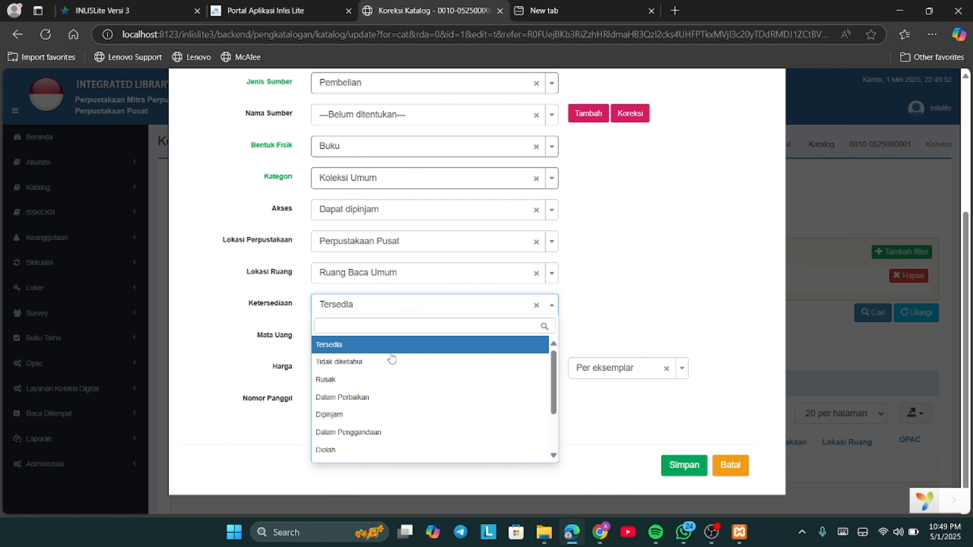
pyautogui.scroll(-2, 392, 361)
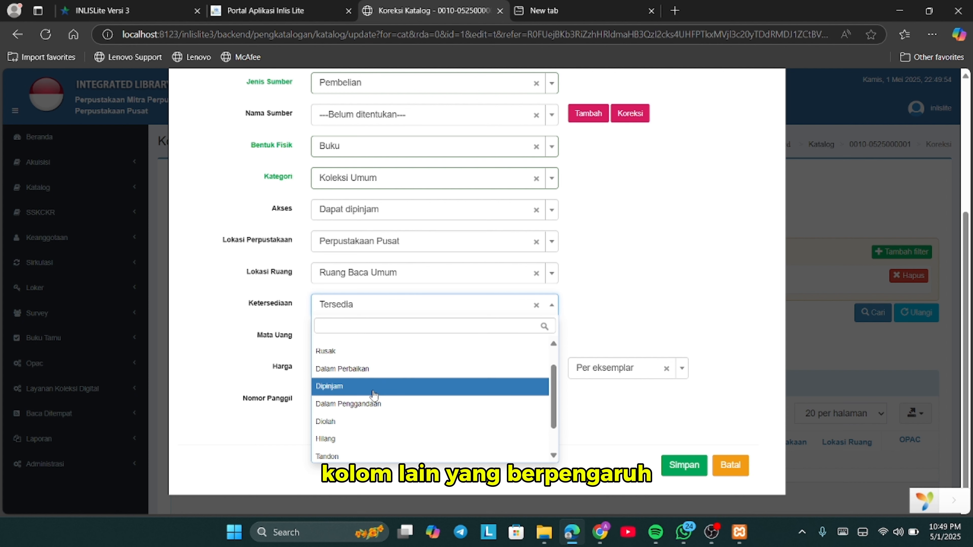
pyautogui.scroll(-2, 373, 412)
pyautogui.scroll(3, 374, 412)
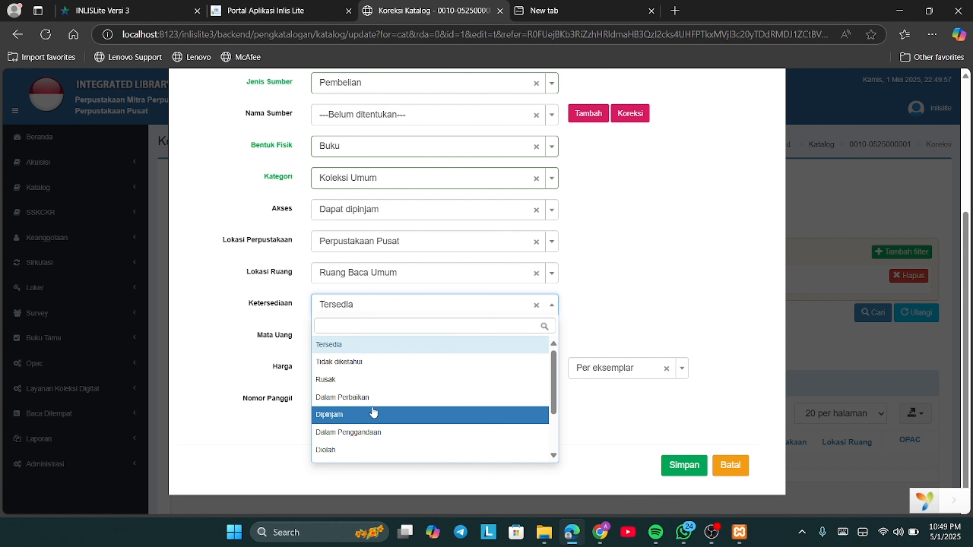
pyautogui.click(407, 342)
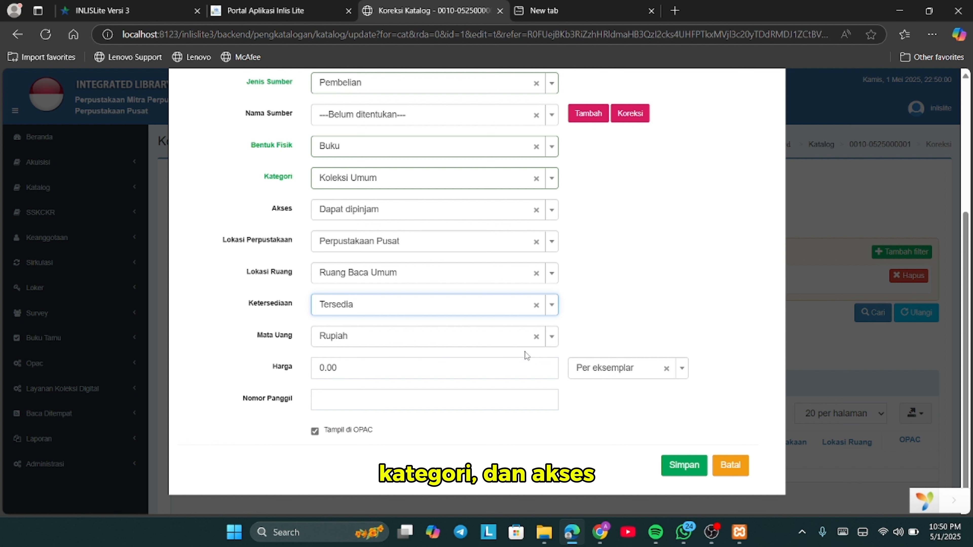
# Step: Fill in the call number (Nomor Panggil) 813 AND l, keep Tampil di OPAC enabled and save the copy
pyautogui.click(385, 404)
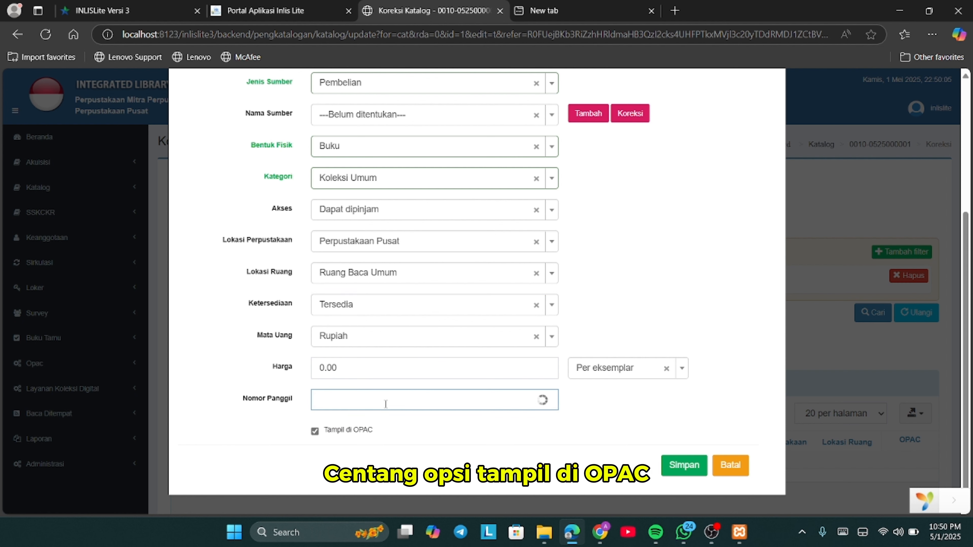
pyautogui.click(345, 418)
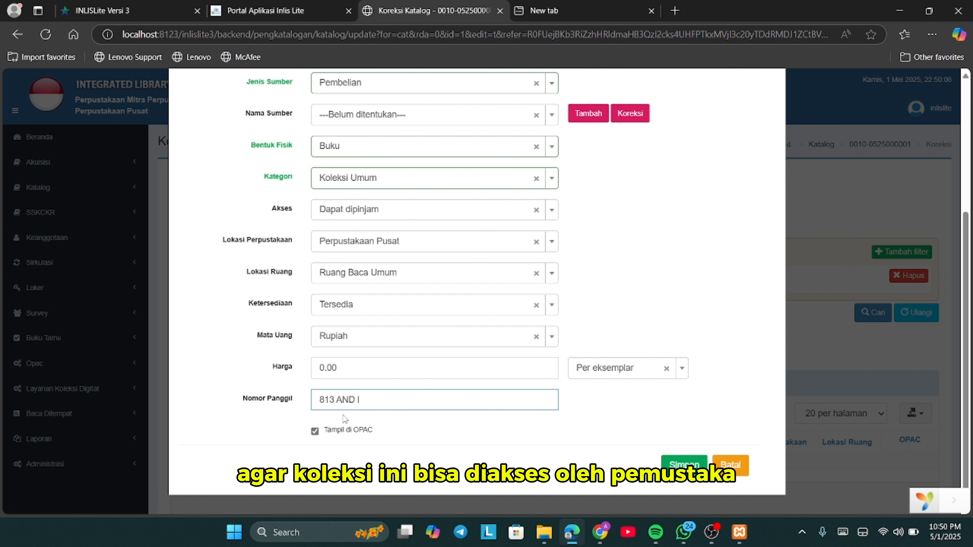
pyautogui.click(316, 433)
pyautogui.click(315, 433)
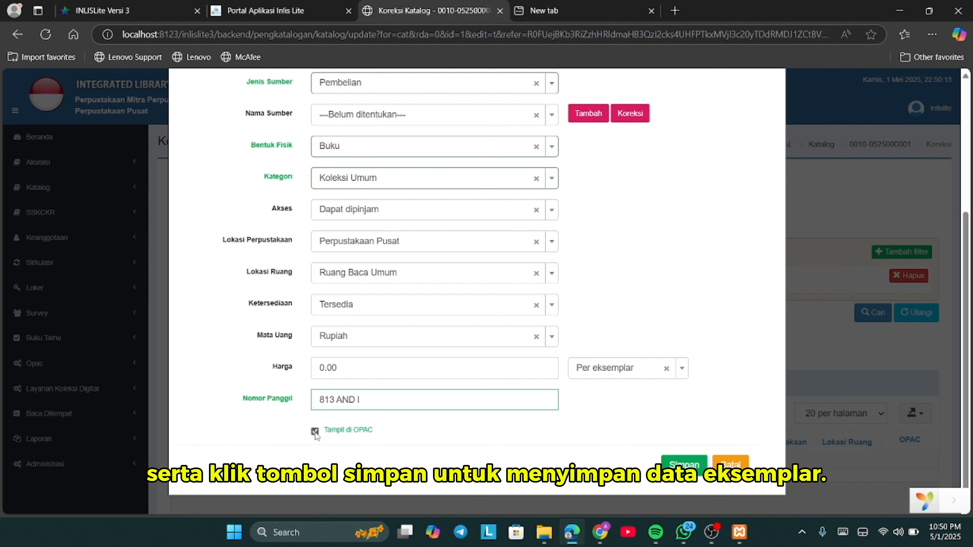
pyautogui.click(682, 466)
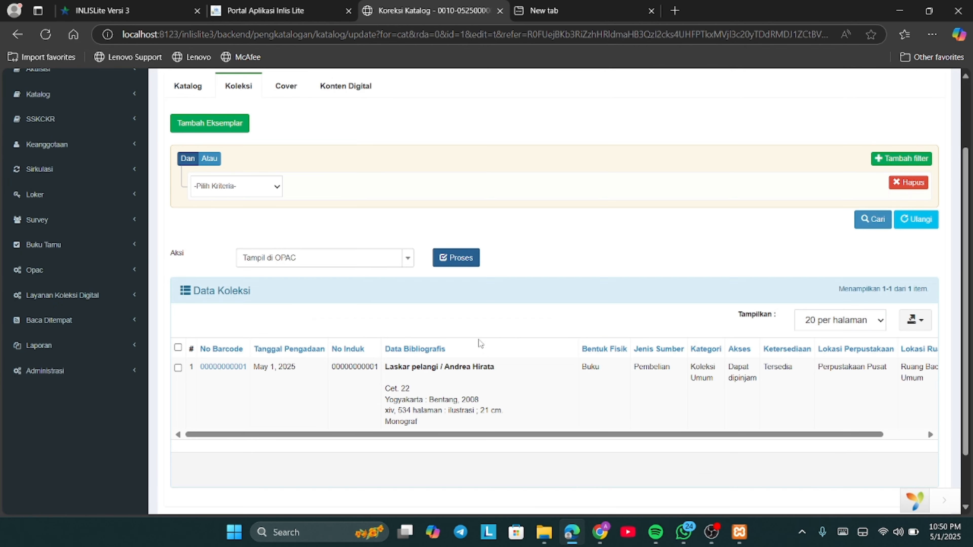
# Step: Upload the image "cover laskar pelangi" from Downloads as the catalogue record's cover
pyautogui.scroll(1, 480, 344)
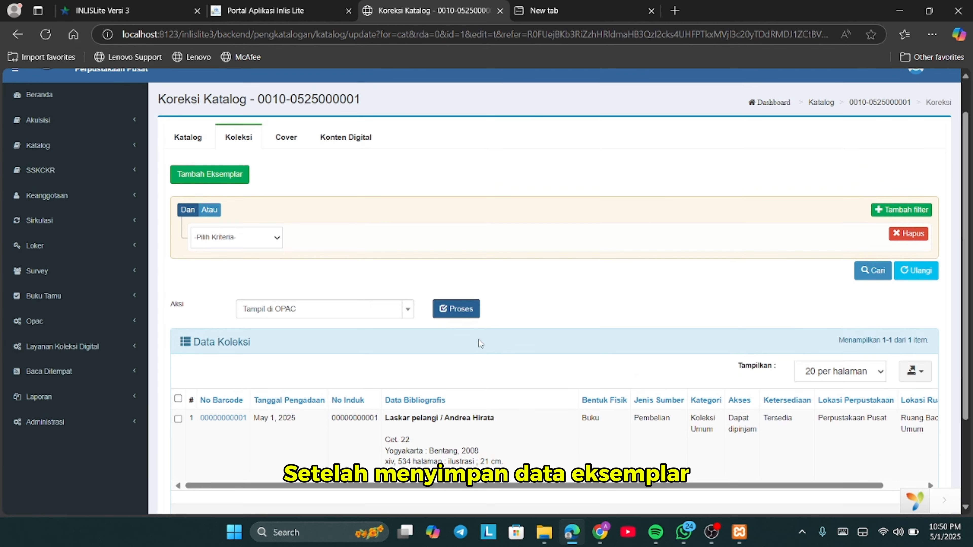
pyautogui.click(285, 139)
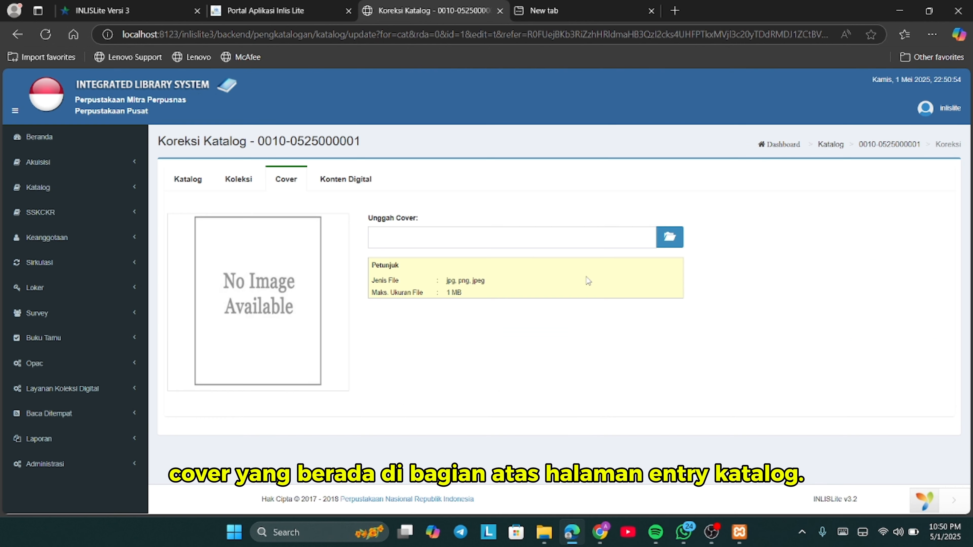
pyautogui.click(669, 235)
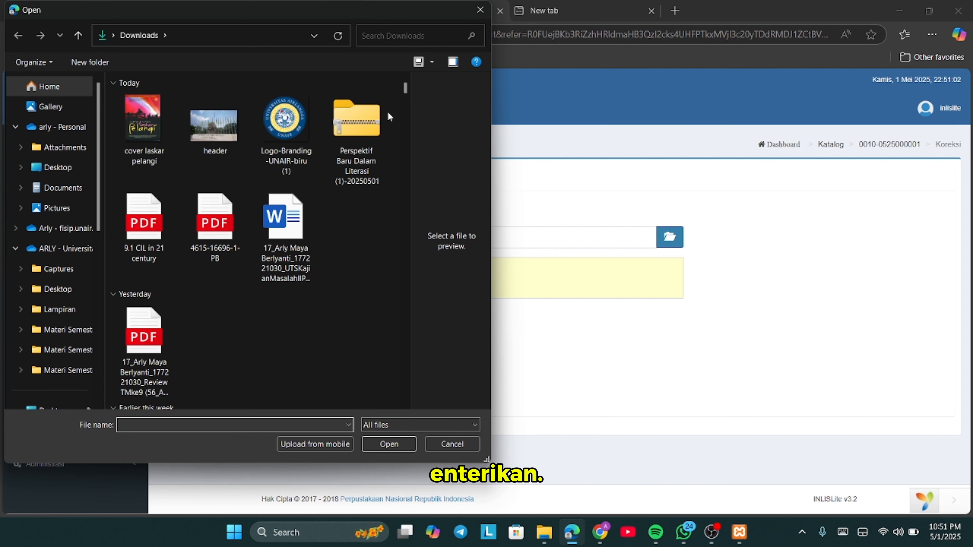
pyautogui.click(143, 126)
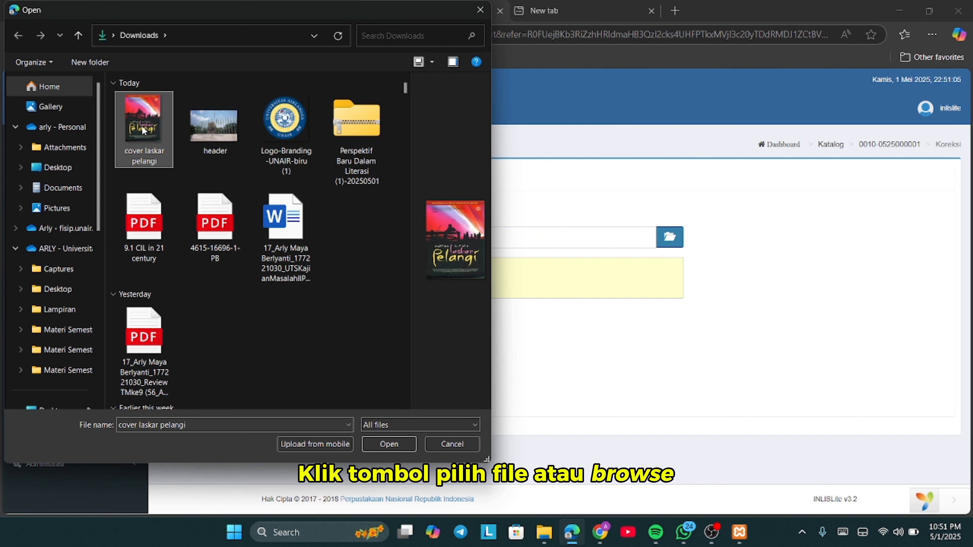
pyautogui.click(384, 442)
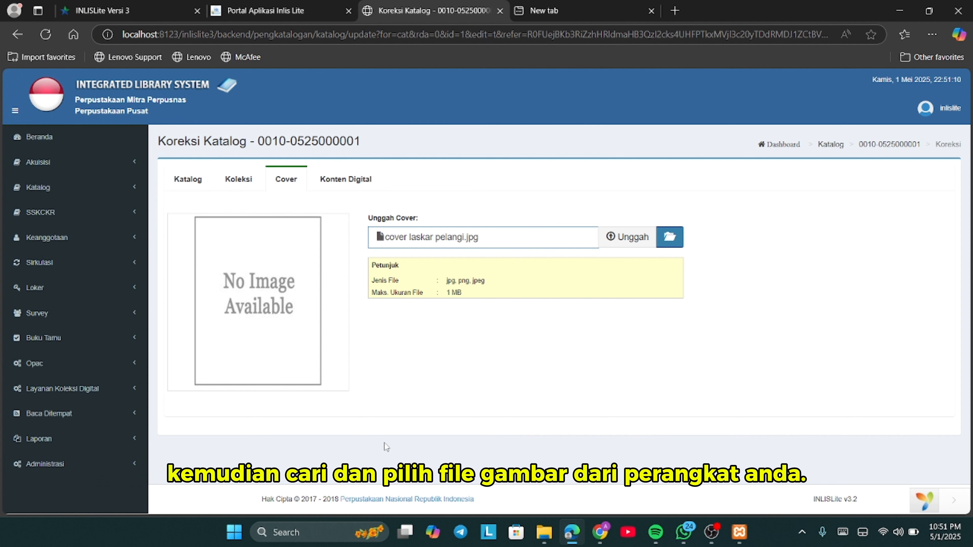
pyautogui.click(627, 242)
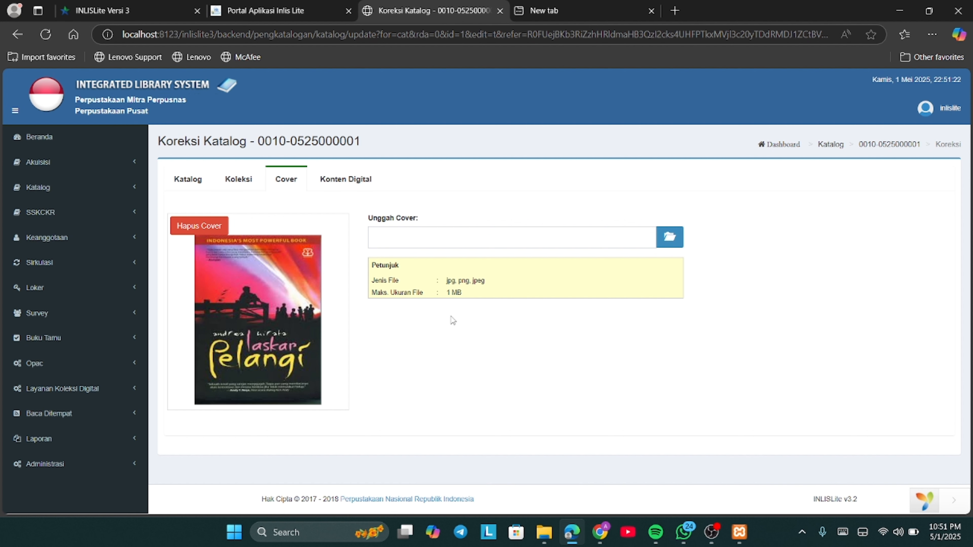
# Step: In the record's digital content (Konten Digital), name the file Laskar Pelangi and disable the flipbook format (Bentuk Flipbook)
pyautogui.click(344, 188)
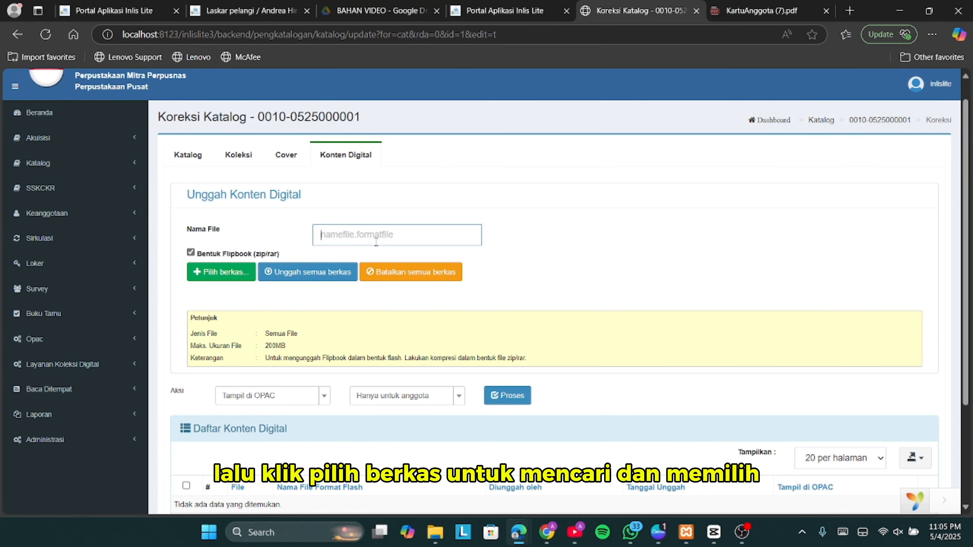
pyautogui.click(380, 235)
pyautogui.write('Laskar')
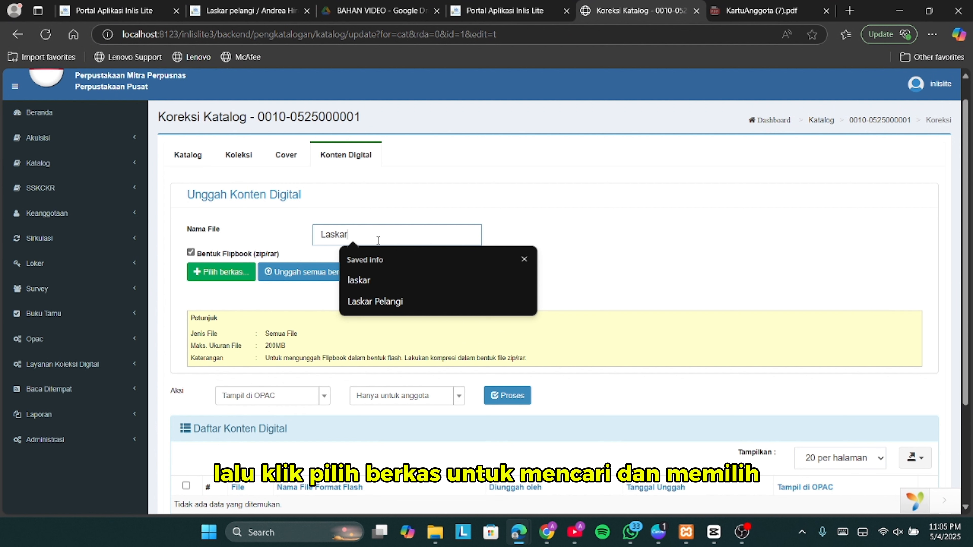
pyautogui.write(' Pelangi')
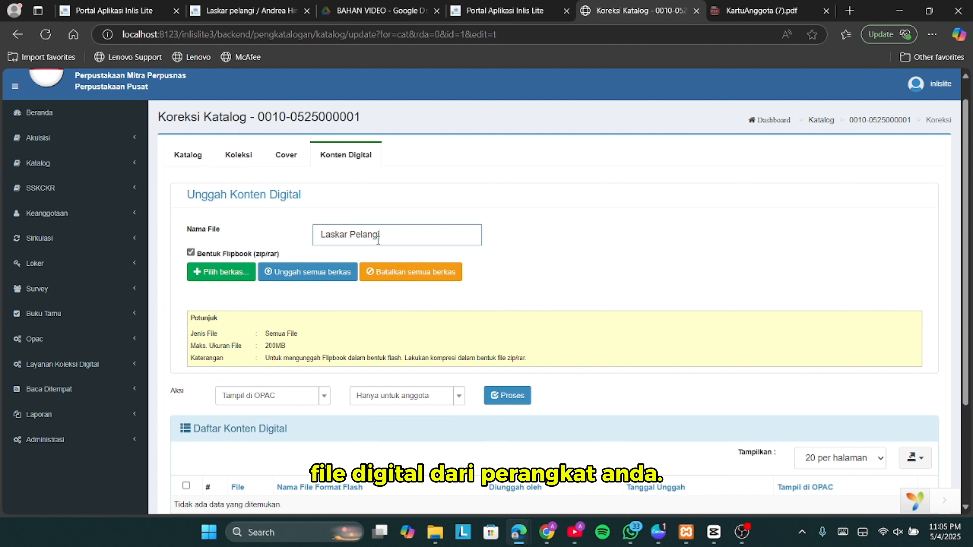
pyautogui.click(191, 253)
# Step: Add the PDF "contoh konten digital" from Downloads to the digital content upload list
pyautogui.click(203, 271)
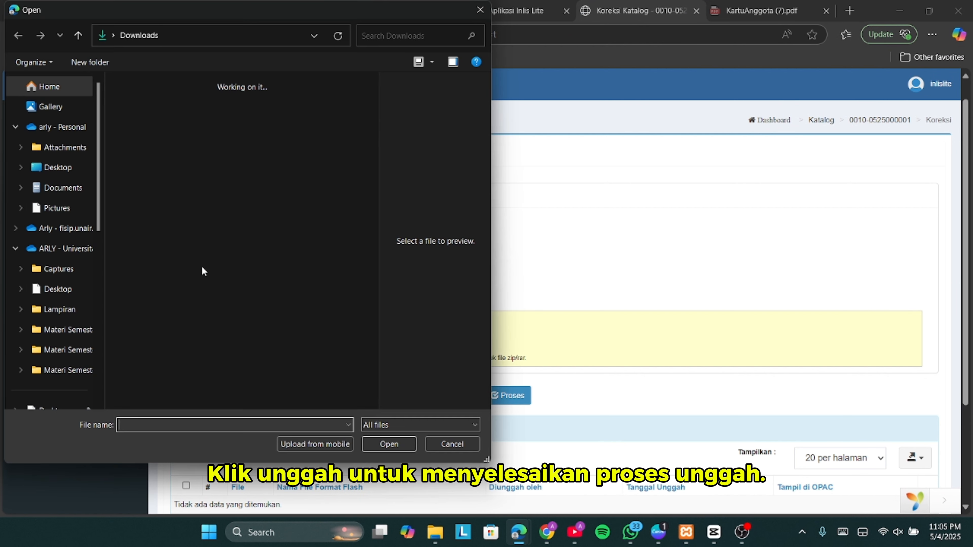
pyautogui.click(148, 150)
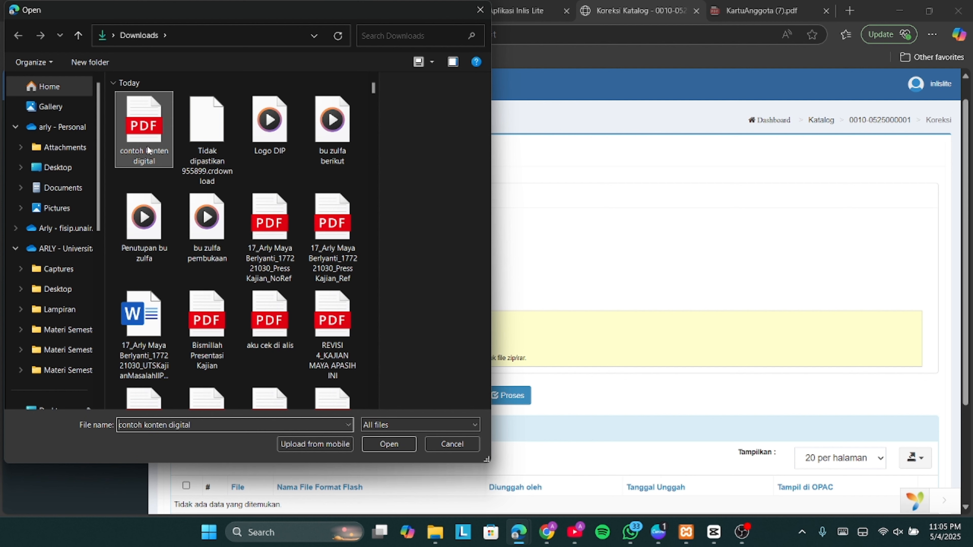
pyautogui.click(389, 444)
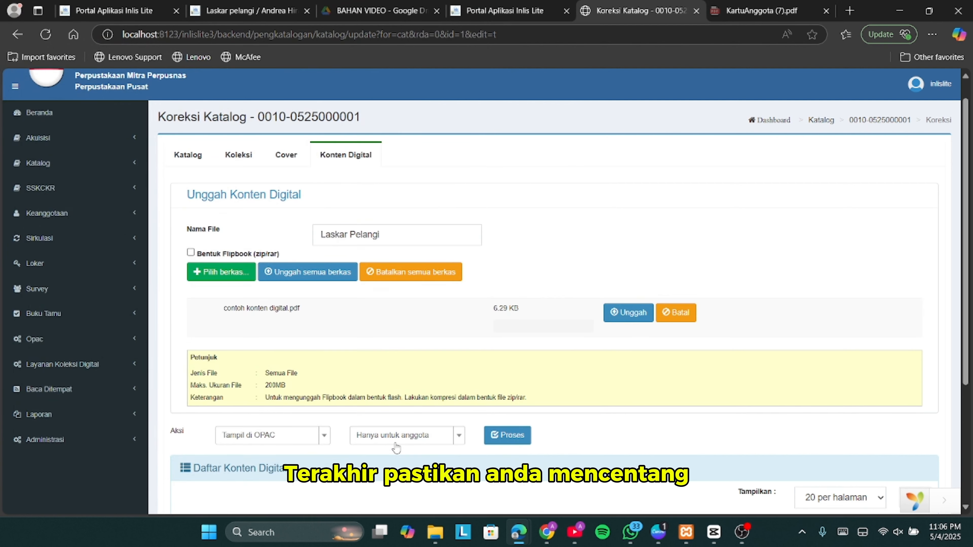
# Step: Upload the listed PDF "contoh konten digital" to the record's digital content and dismiss the confirmation
pyautogui.click(619, 320)
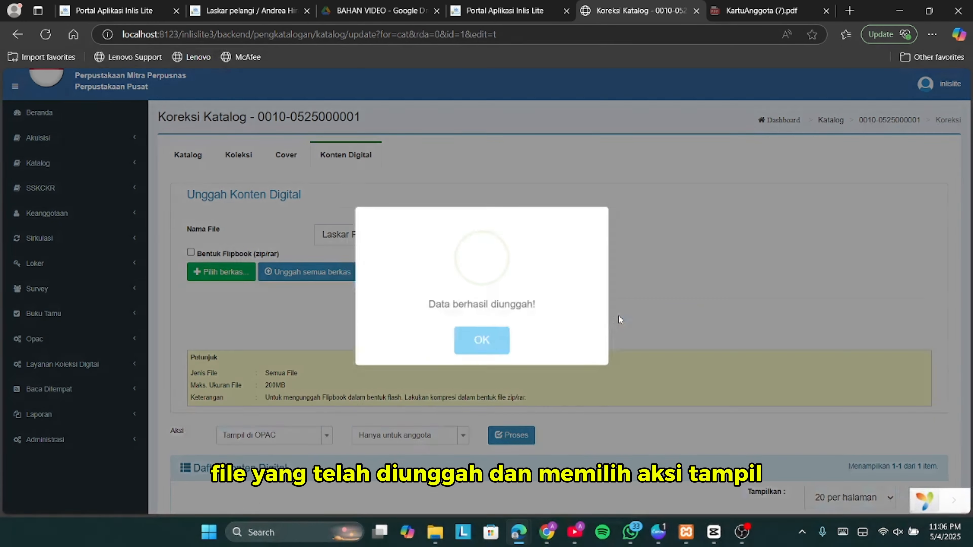
pyautogui.click(481, 341)
# Step: Select the uploaded file in Daftar Konten Digital and process it with the action Tampil di OPAC and access Hanya untuk anggota
pyautogui.scroll(-3, 214, 374)
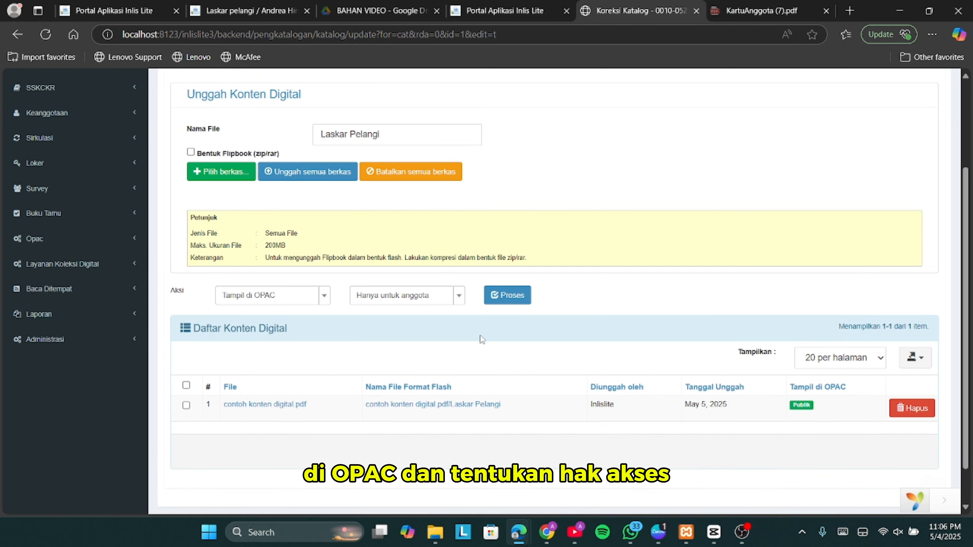
pyautogui.click(186, 364)
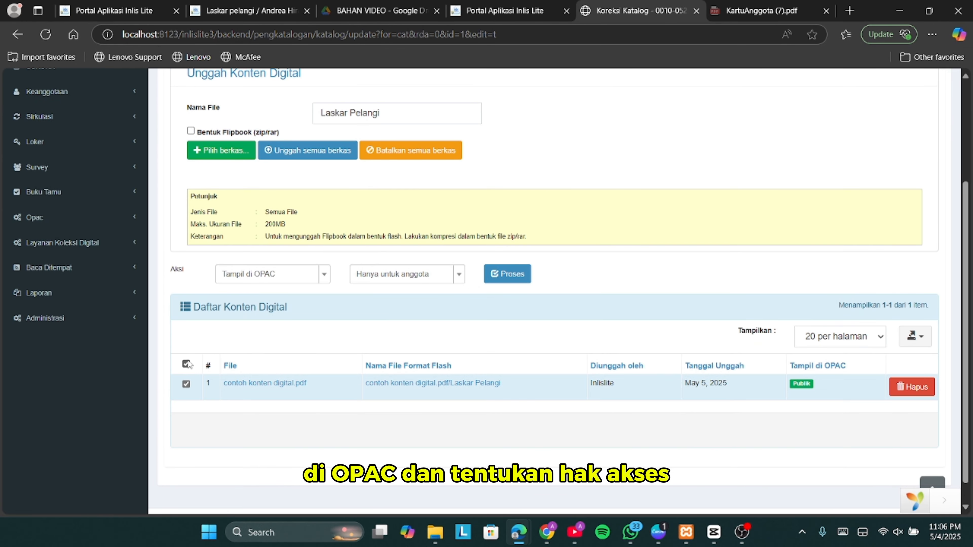
pyautogui.click(324, 282)
pyautogui.click(291, 329)
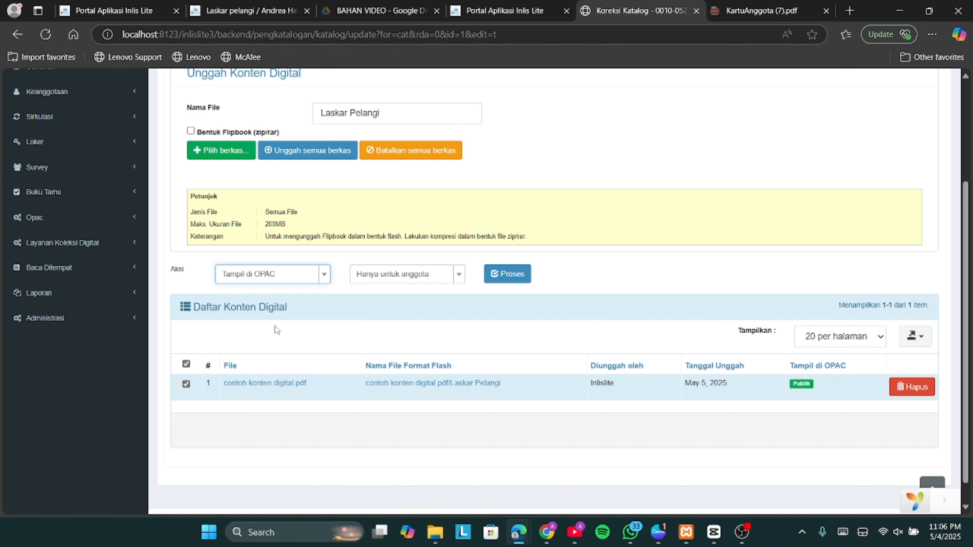
pyautogui.click(461, 282)
pyautogui.click(445, 347)
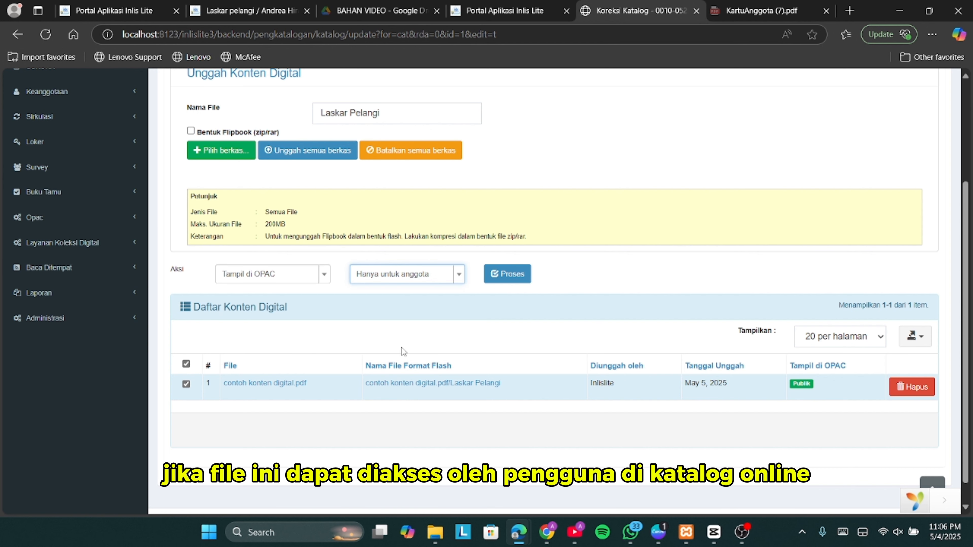
pyautogui.click(506, 273)
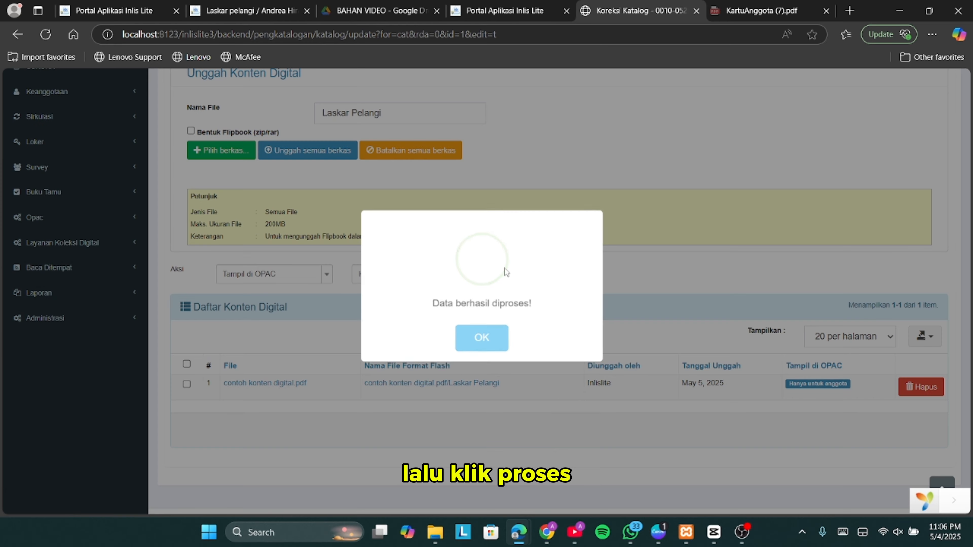
pyautogui.click(471, 347)
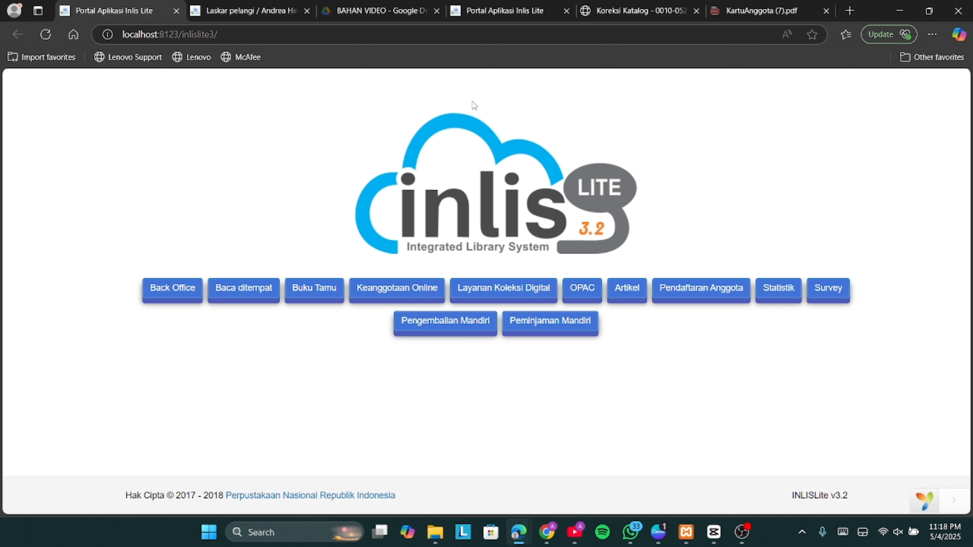
# Step: Open the OPAC from the INLISLite portal and examine the Laskar pelangi record's bibliographic details and copy list
pyautogui.click(592, 300)
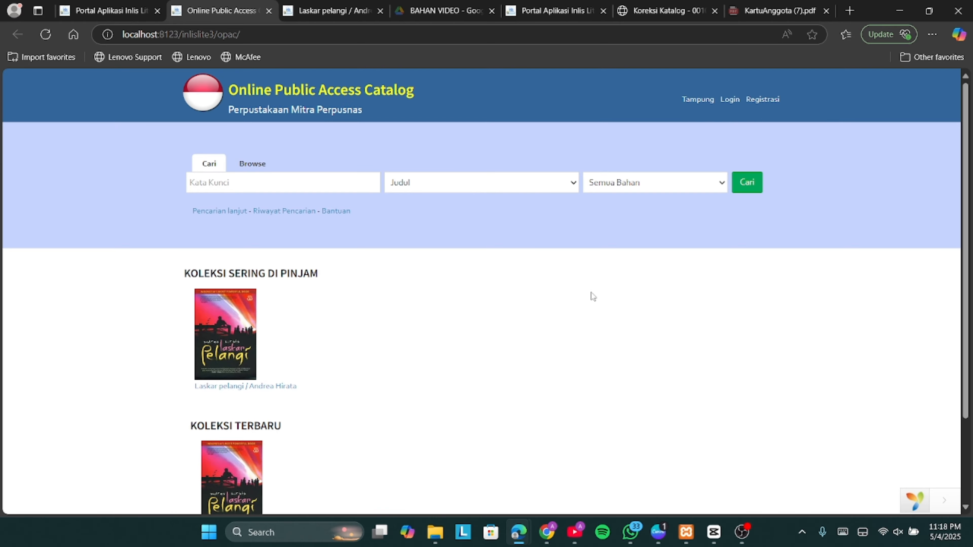
pyautogui.scroll(-3, 476, 368)
pyautogui.click(278, 279)
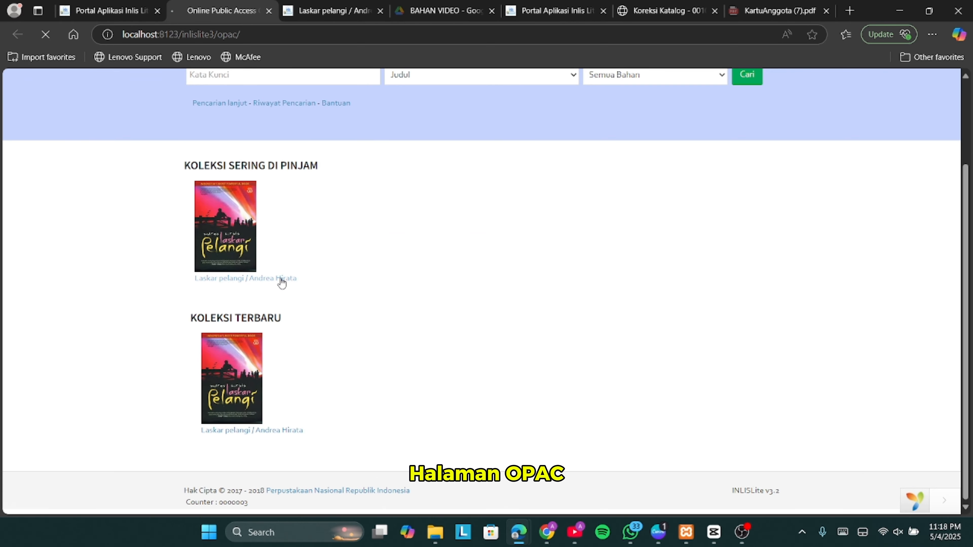
pyautogui.scroll(-3, 681, 366)
pyautogui.scroll(-5, 682, 367)
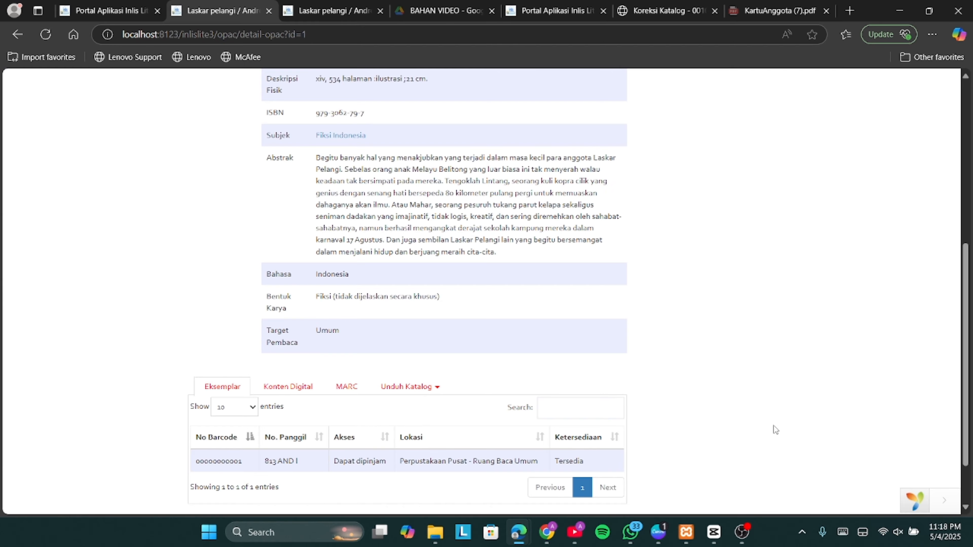
pyautogui.scroll(5, 773, 426)
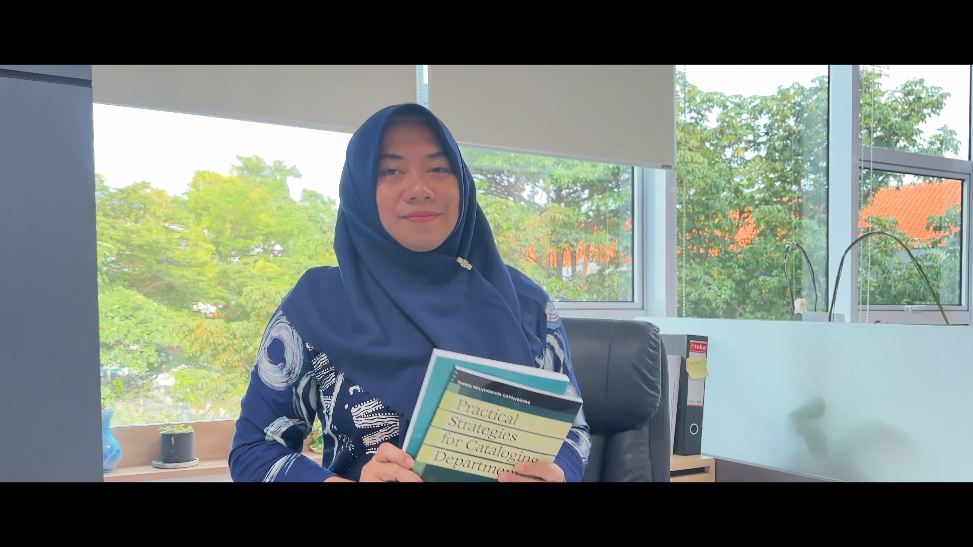